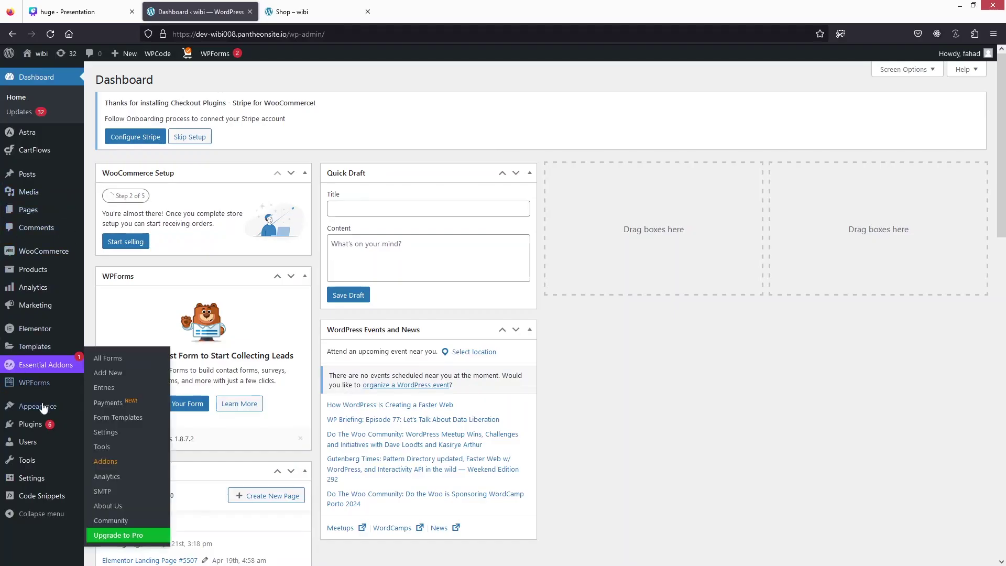
Search the Add New Plugin page for 'ShopLentor'.
{"action": "mouse_move", "coordinate": [45, 427]}
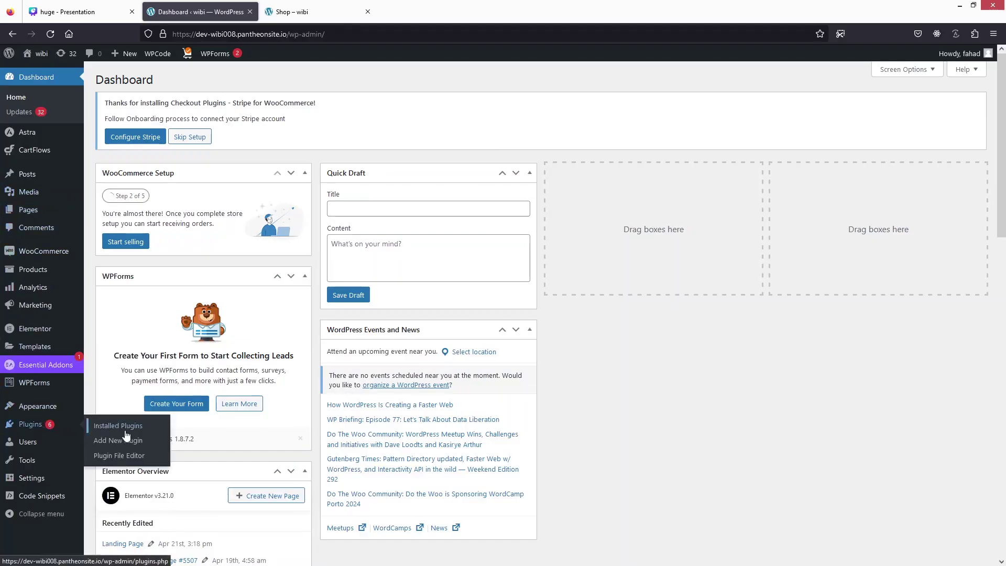
{"action": "left_click", "coordinate": [128, 441]}
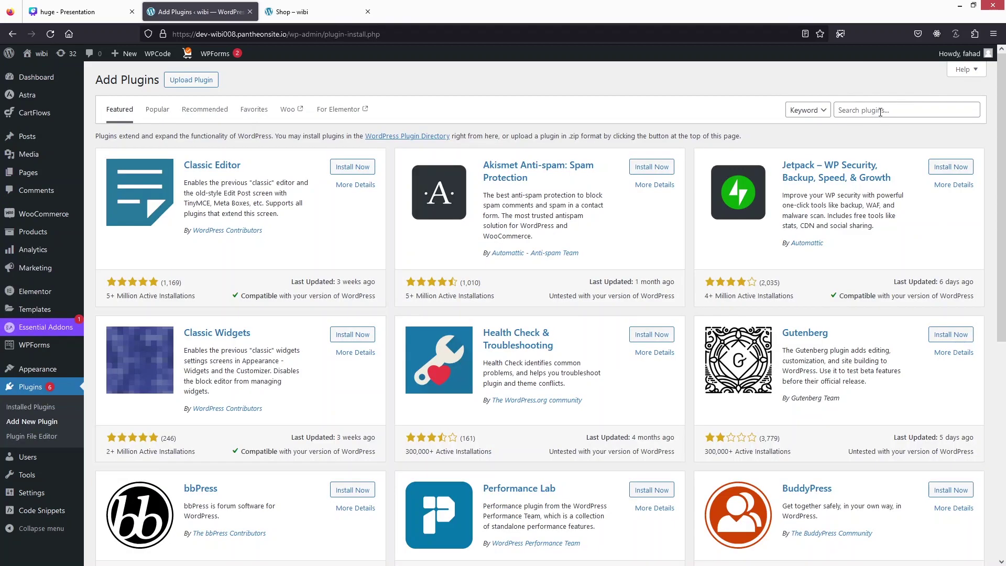
{"action": "left_click", "coordinate": [873, 109]}
{"action": "type", "text": "ShopLentor"}
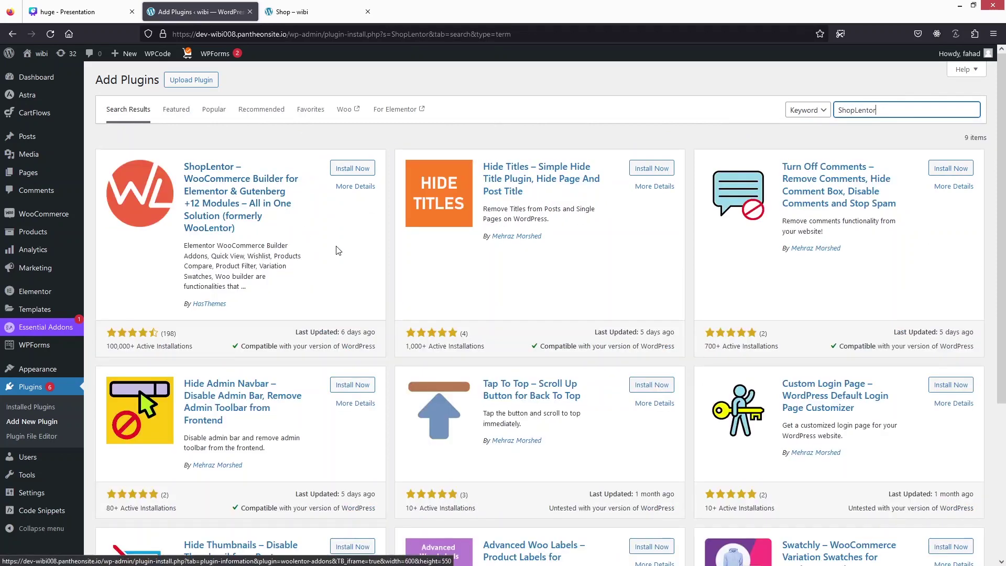
Install and activate ShopLentor, then view the live Shop page showing 12 products.
{"action": "left_click", "coordinate": [358, 169]}
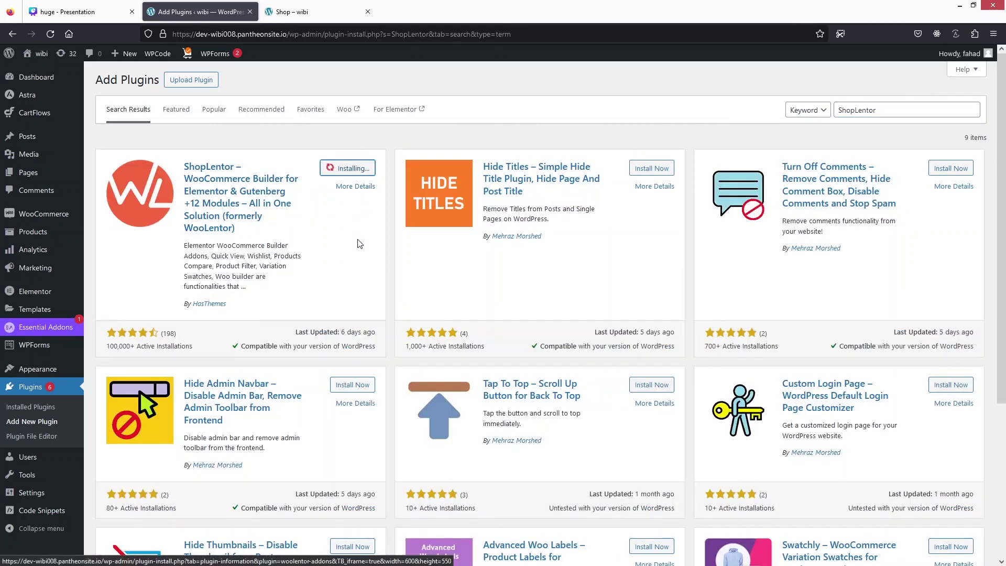
{"action": "left_click", "coordinate": [358, 169]}
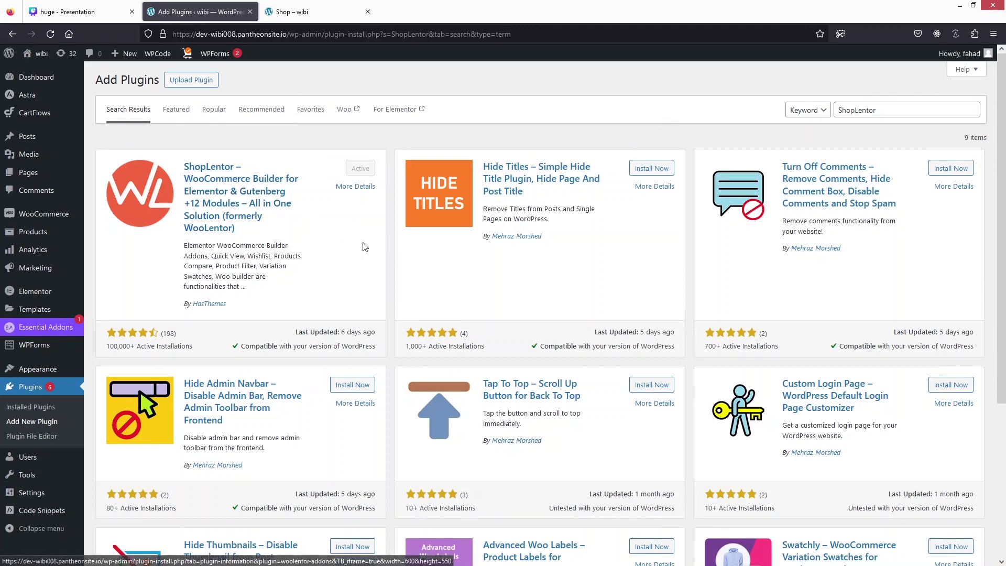
{"action": "left_click", "coordinate": [283, 17]}
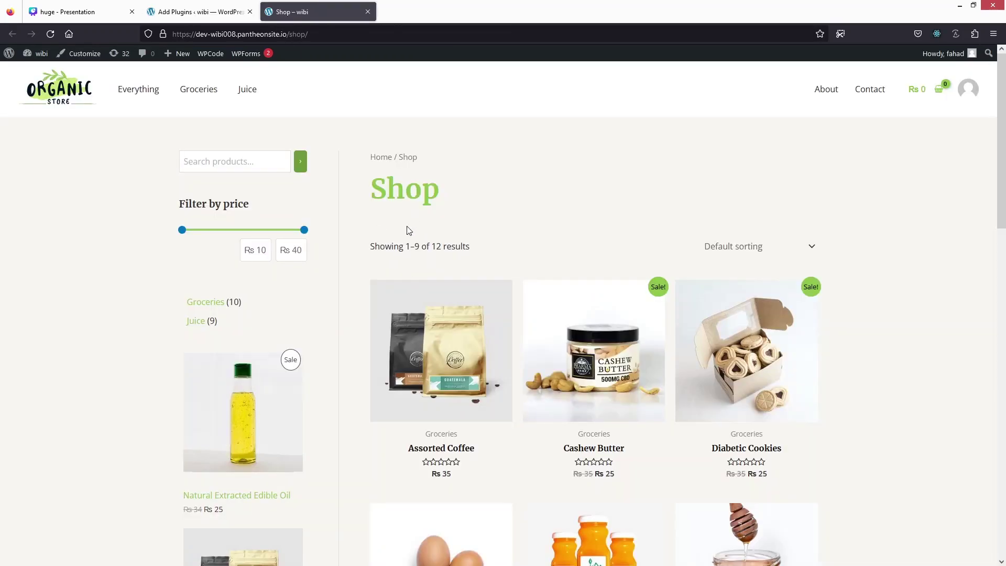
Review the Shop page's product grid, then go to Elementor's empty Saved Templates list.
{"action": "scroll", "coordinate": [407, 268], "scroll_direction": "down", "scroll_amount": 10}
{"action": "scroll", "coordinate": [401, 262], "scroll_direction": "up", "scroll_amount": 6}
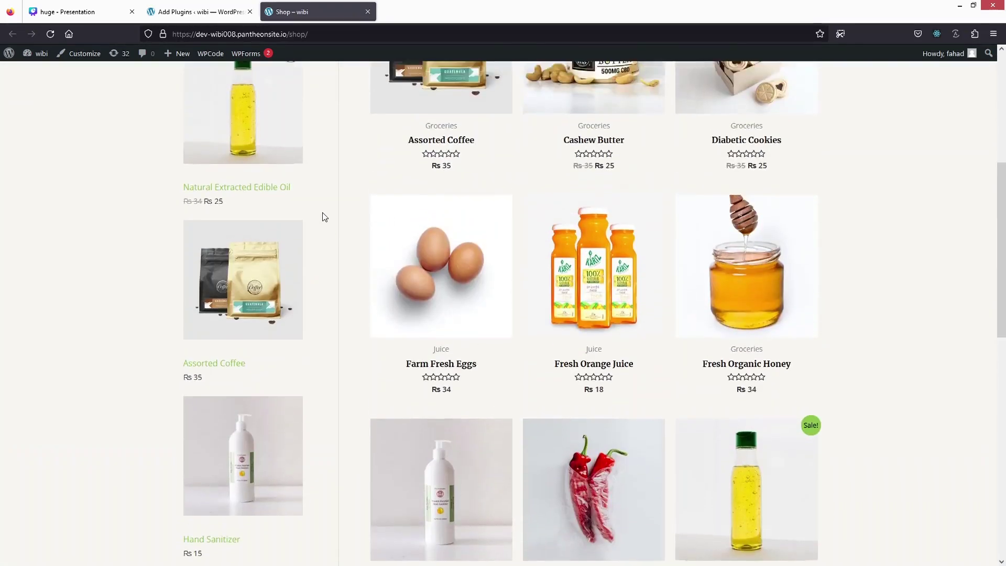
{"action": "scroll", "coordinate": [323, 215], "scroll_direction": "up", "scroll_amount": 6}
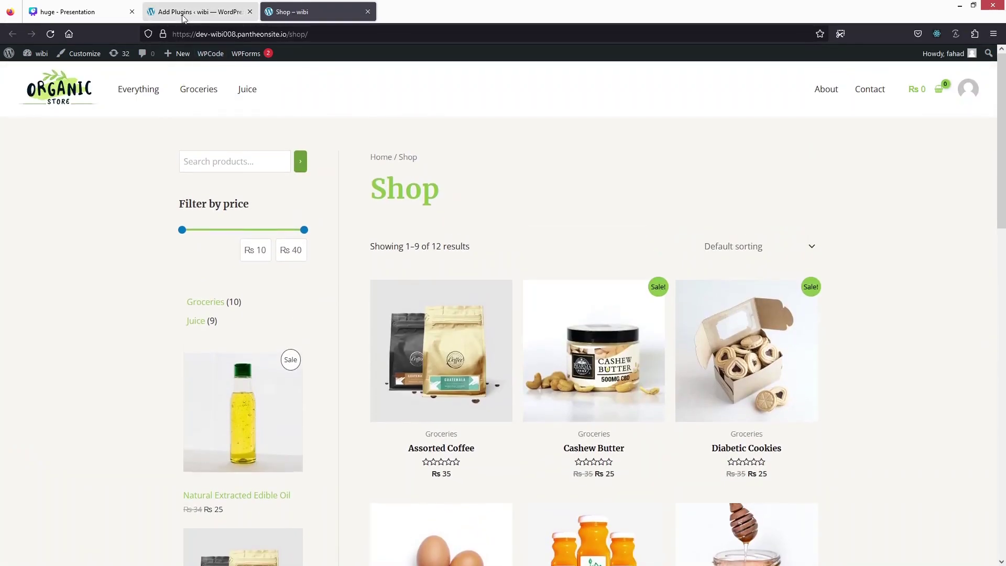
{"action": "left_click", "coordinate": [166, 14]}
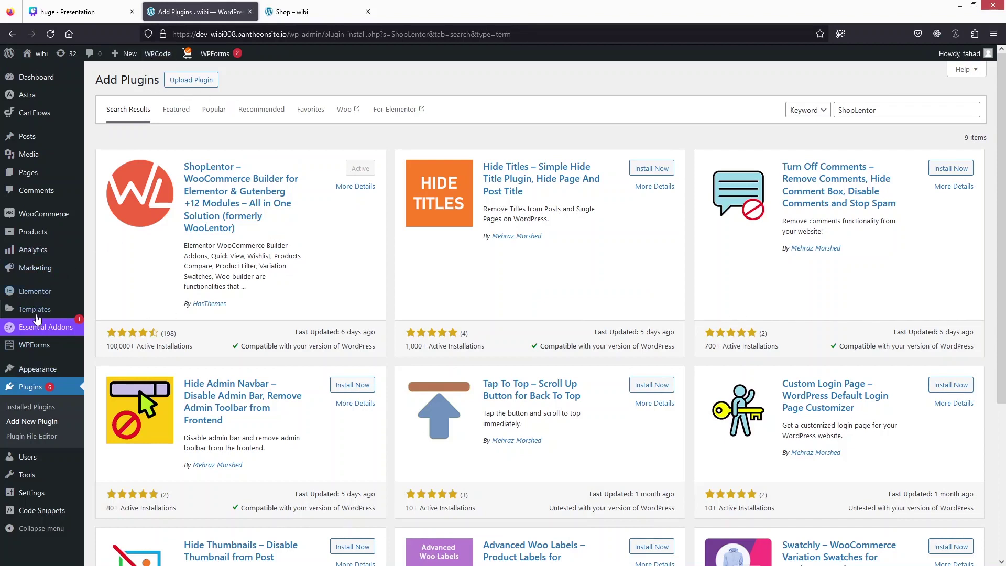
{"action": "mouse_move", "coordinate": [39, 315]}
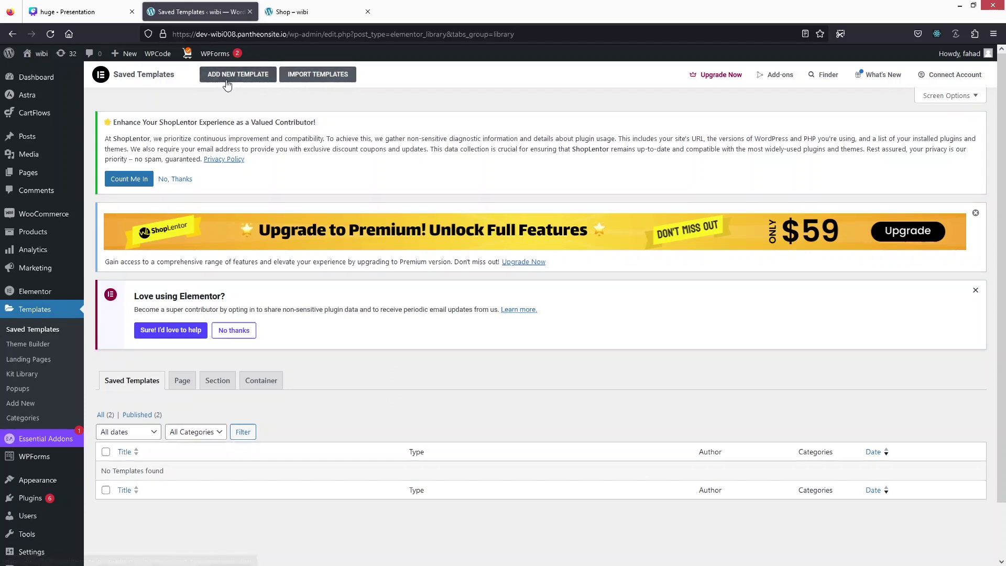
Create a Page-type template named 'Customized Shop Page' and open it in Elementor.
{"action": "left_click", "coordinate": [228, 78]}
{"action": "left_click", "coordinate": [551, 297]}
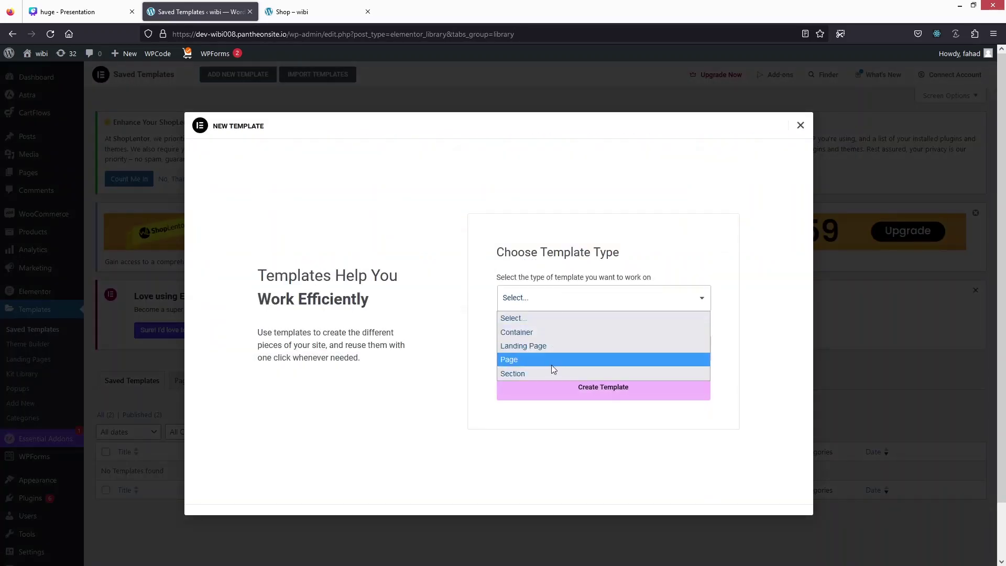
{"action": "left_click", "coordinate": [530, 362]}
{"action": "left_click", "coordinate": [538, 345]}
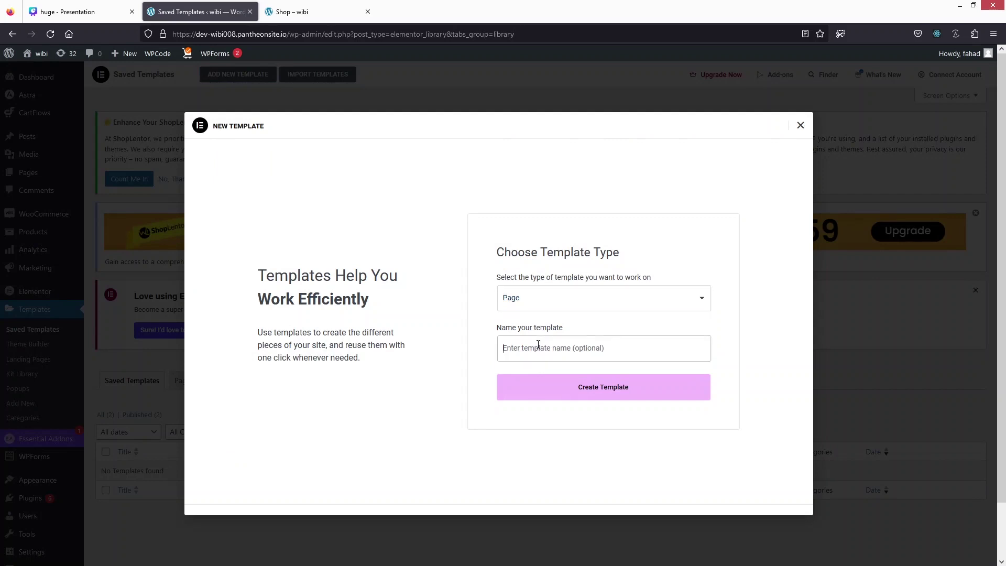
{"action": "type", "text": "Customized Shop Page"}
{"action": "left_click", "coordinate": [557, 390]}
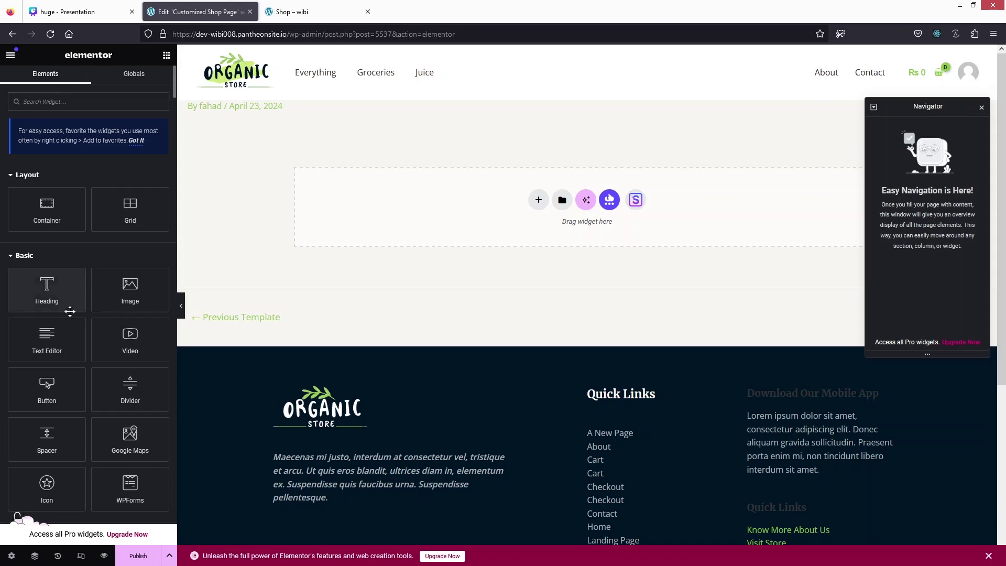
Drag the ShopLentor 'WL: Add Banner' widget into the empty section.
{"action": "left_click", "coordinate": [25, 256]}
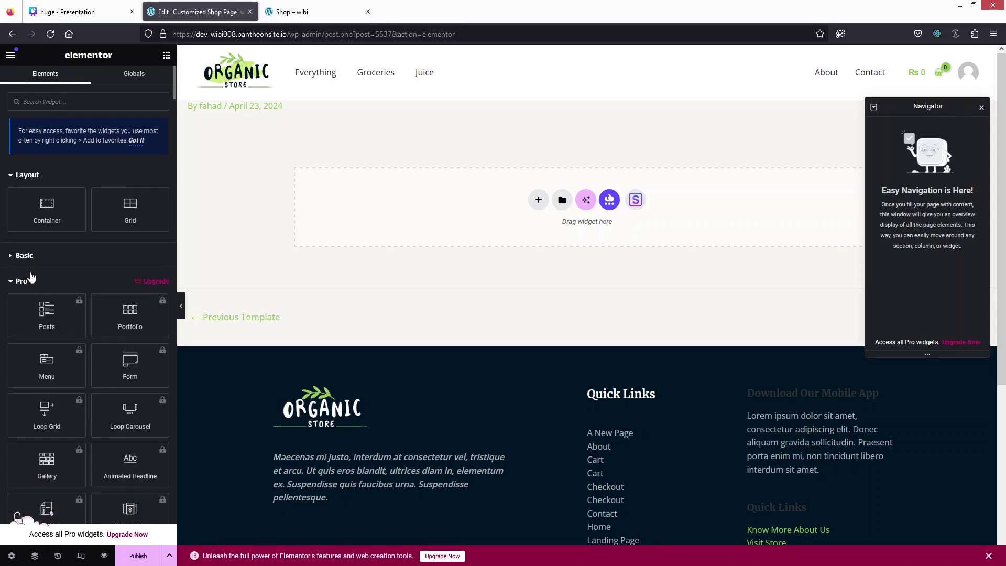
{"action": "scroll", "coordinate": [36, 245], "scroll_direction": "down", "scroll_amount": 5}
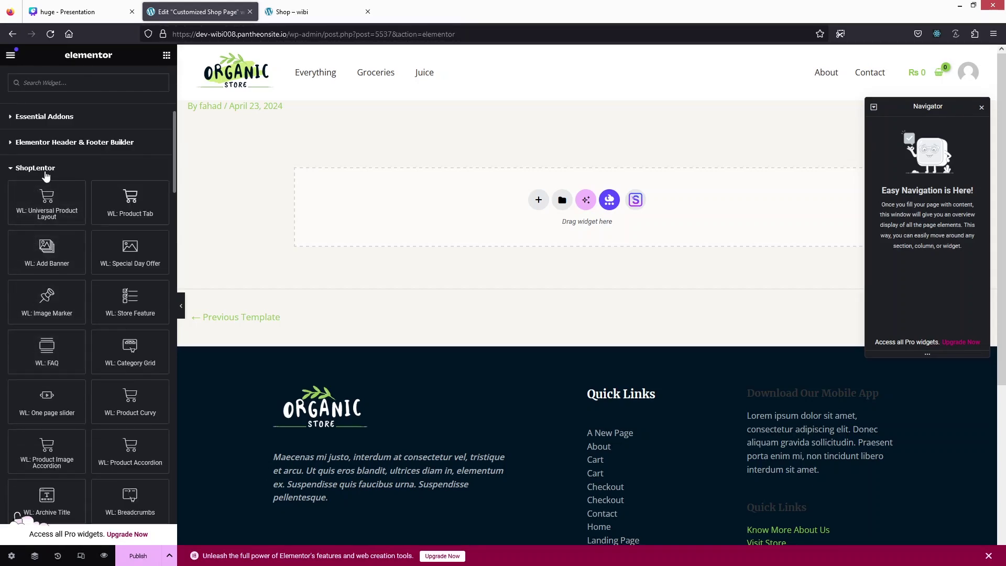
{"action": "scroll", "coordinate": [66, 189], "scroll_direction": "down", "scroll_amount": 1}
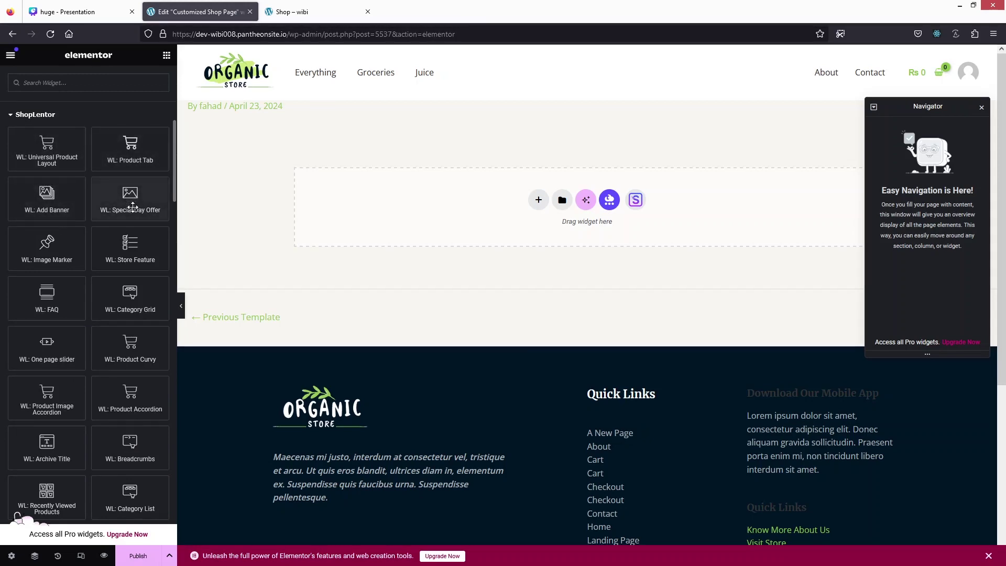
{"action": "scroll", "coordinate": [67, 273], "scroll_direction": "down", "scroll_amount": 1}
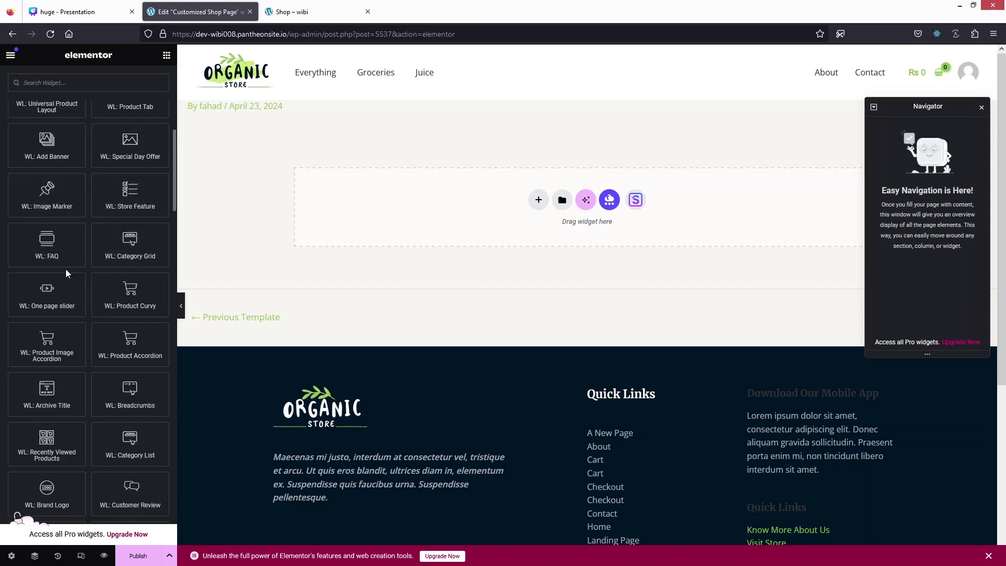
{"action": "scroll", "coordinate": [66, 277], "scroll_direction": "up", "scroll_amount": 1}
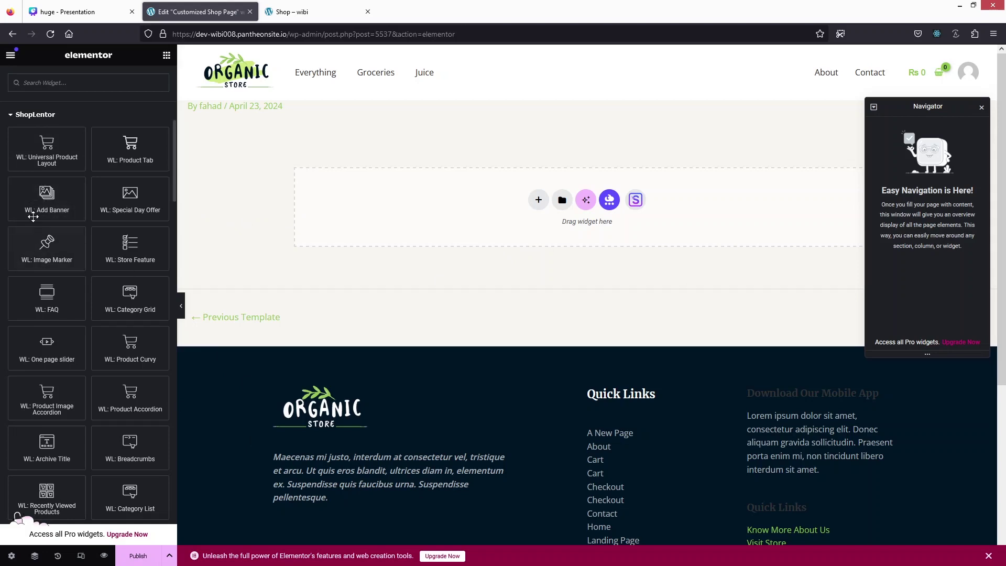
{"action": "left_click_drag", "start_coordinate": [40, 201], "coordinate": [551, 193]}
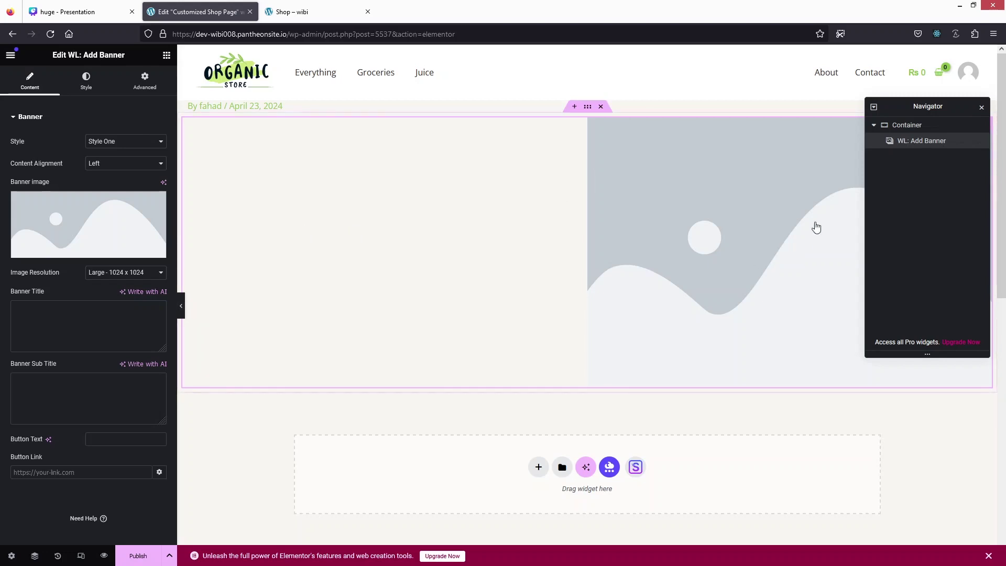
Delete the Add Banner widget and drag an Image widget into the empty container.
{"action": "right_click", "coordinate": [908, 150]}
{"action": "left_click", "coordinate": [898, 377]}
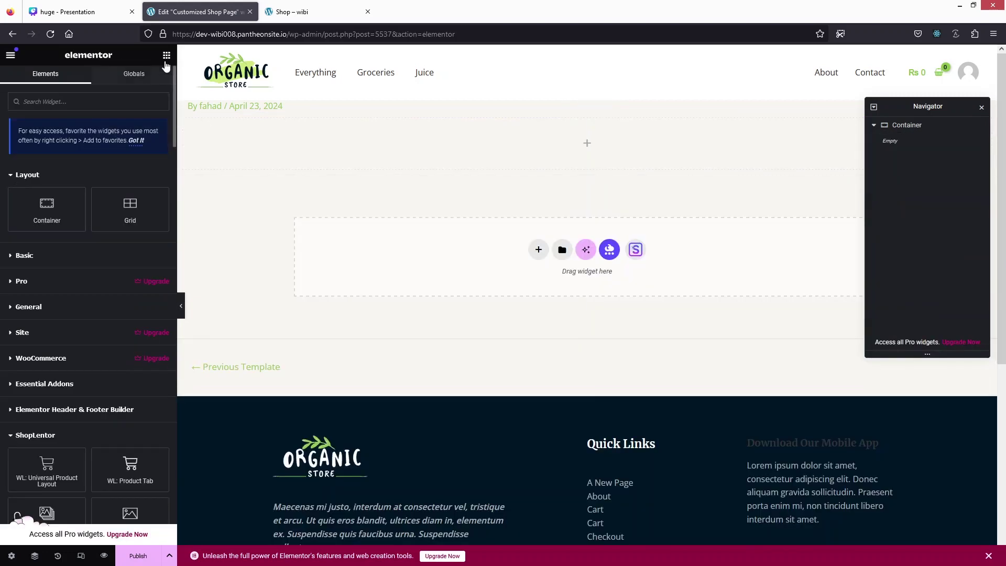
{"action": "left_click", "coordinate": [55, 102]}
{"action": "type", "text": "image"}
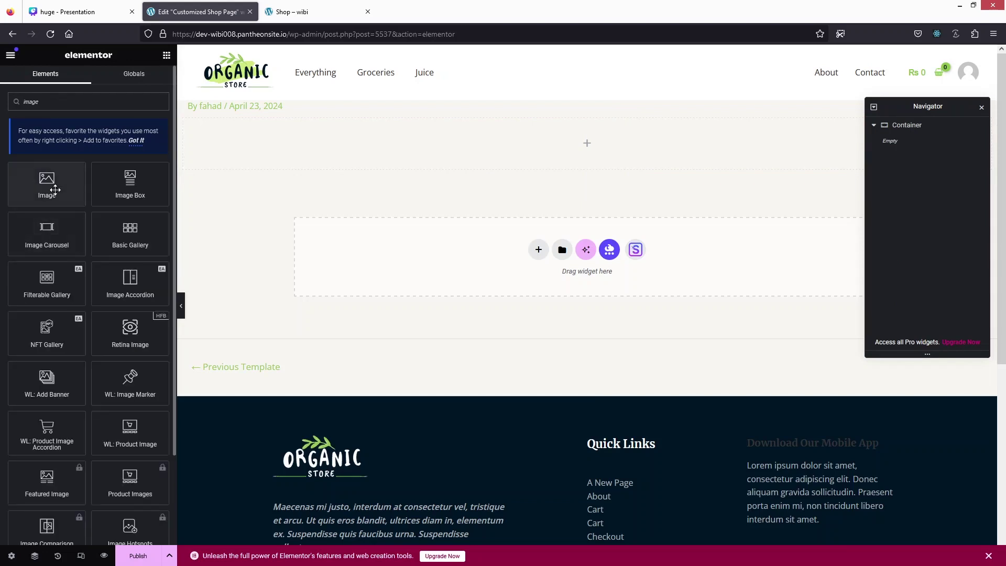
{"action": "left_click_drag", "start_coordinate": [47, 184], "coordinate": [591, 162]}
Set the image to the organic-products-hero picture from the media library.
{"action": "left_click", "coordinate": [68, 165]}
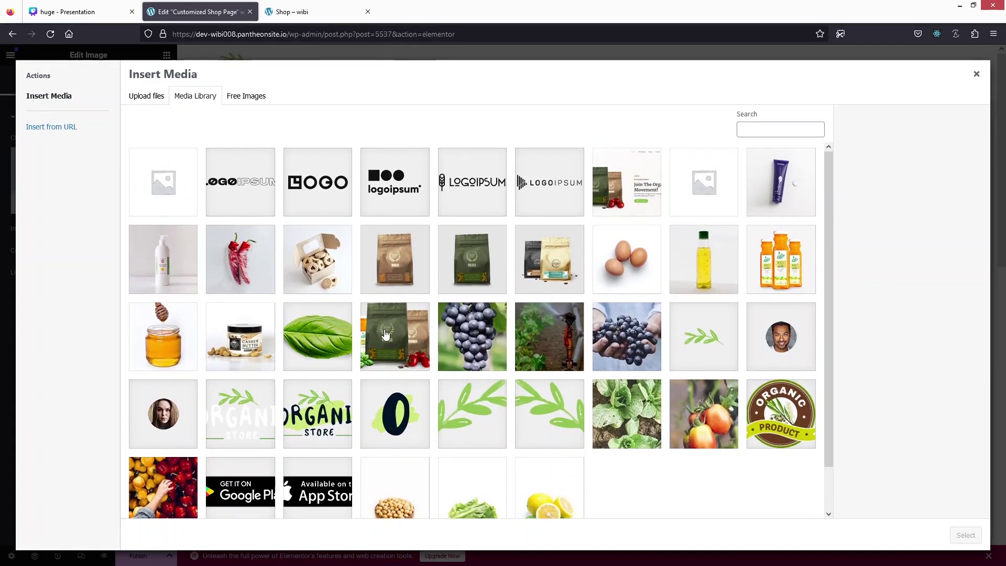
{"action": "left_click", "coordinate": [385, 334]}
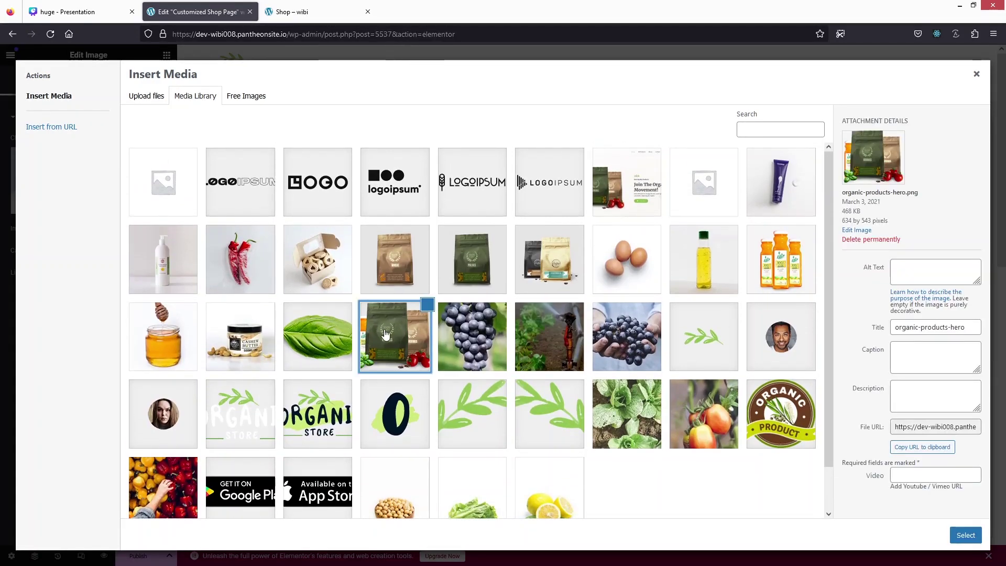
{"action": "left_click", "coordinate": [963, 535]}
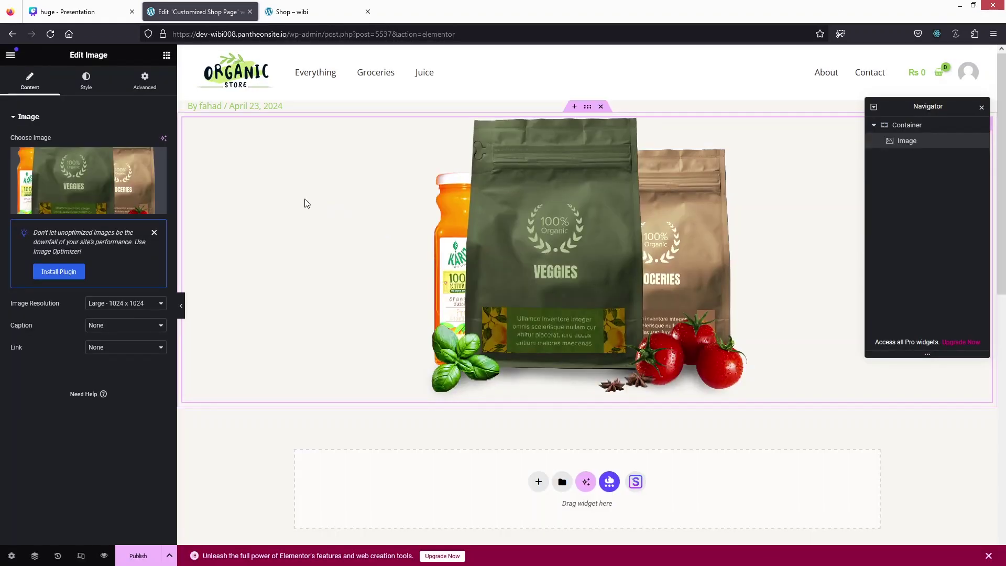
{"action": "scroll", "coordinate": [271, 283], "scroll_direction": "down", "scroll_amount": 2}
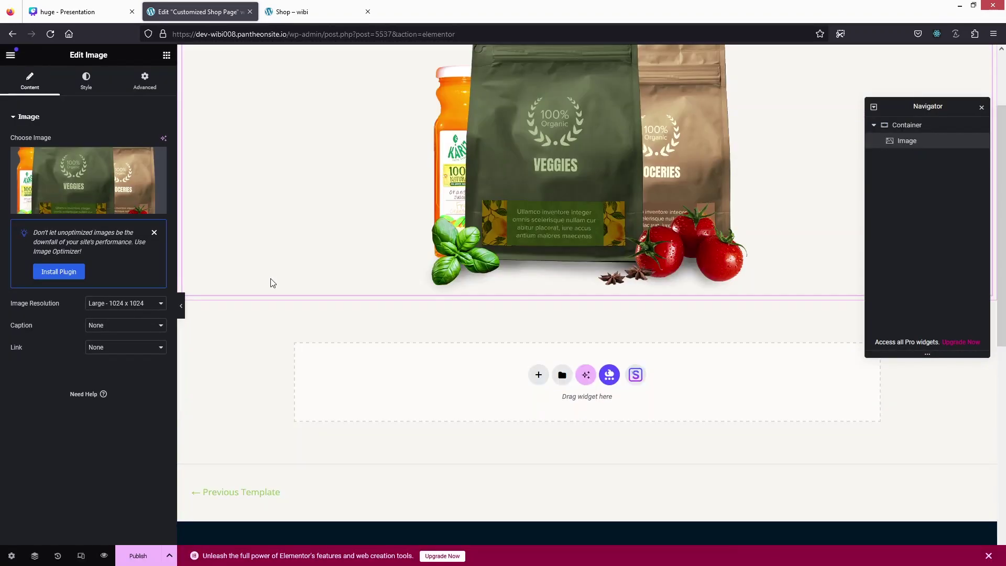
Add a Heading widget below the image with the title 'Products'.
{"action": "left_click", "coordinate": [166, 57]}
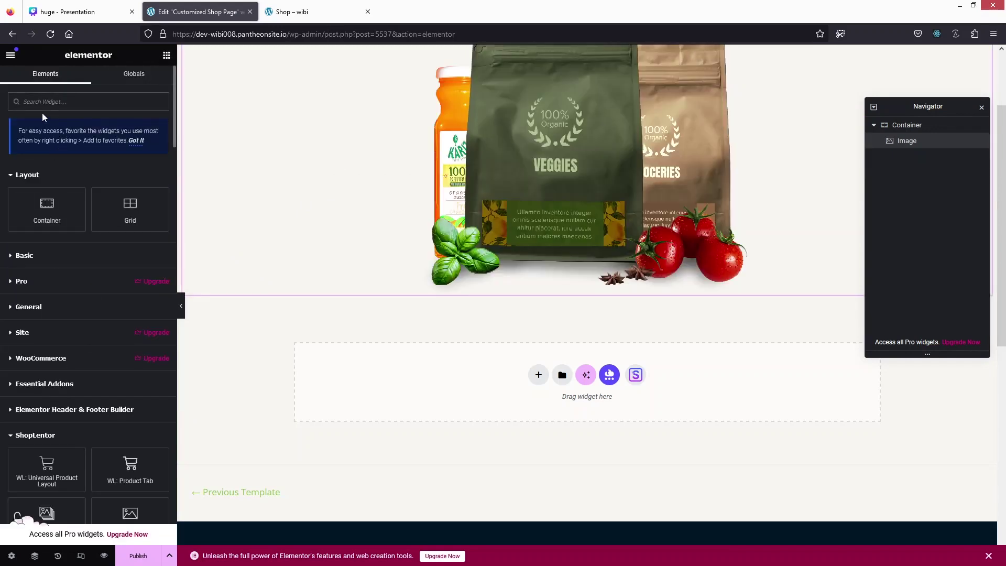
{"action": "type", "text": "headin"}
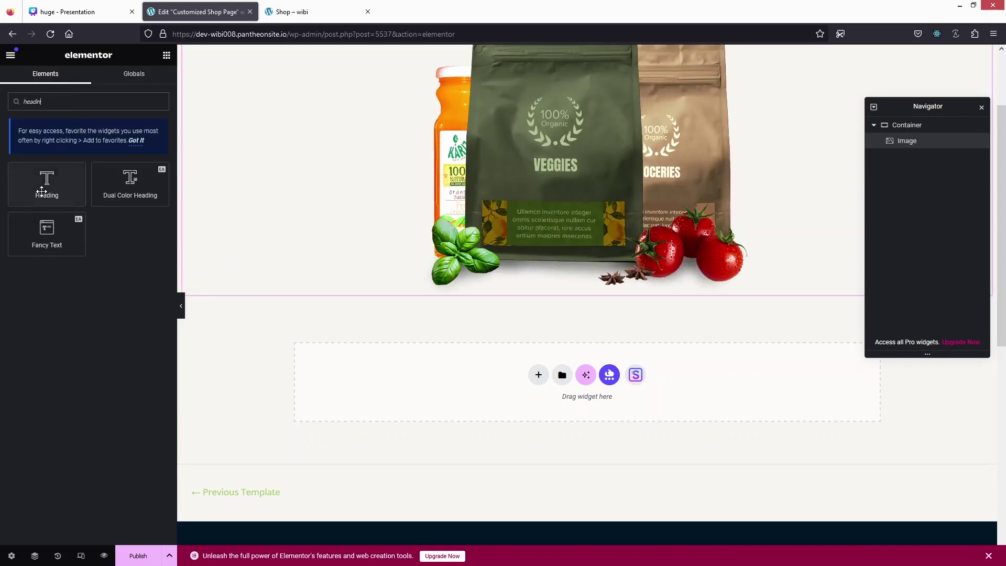
{"action": "left_click_drag", "start_coordinate": [47, 186], "coordinate": [285, 282]}
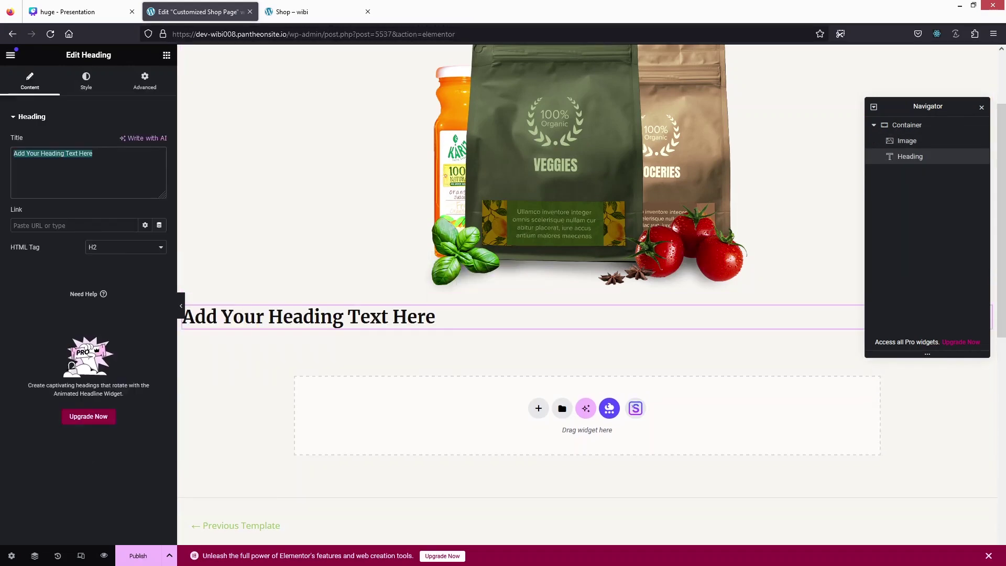
{"action": "type", "text": "Products"}
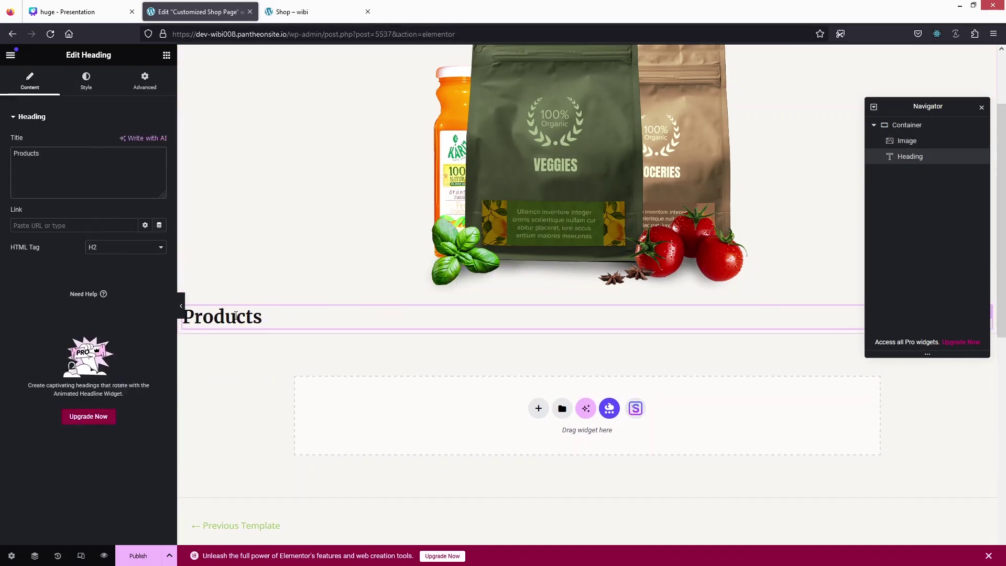
Centre-align the Products heading.
{"action": "left_click", "coordinate": [87, 80]}
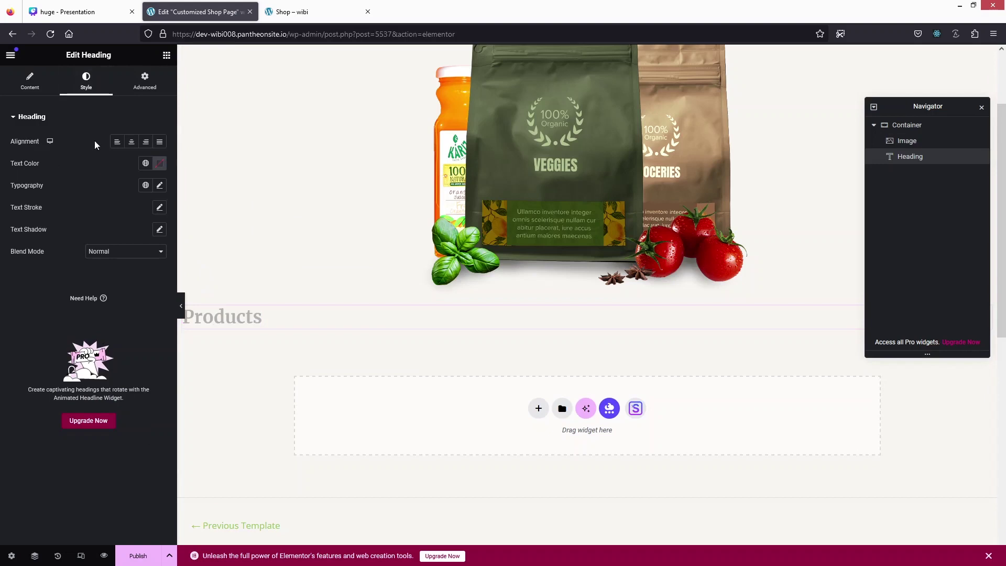
{"action": "left_click", "coordinate": [131, 142]}
{"action": "left_click", "coordinate": [166, 54]}
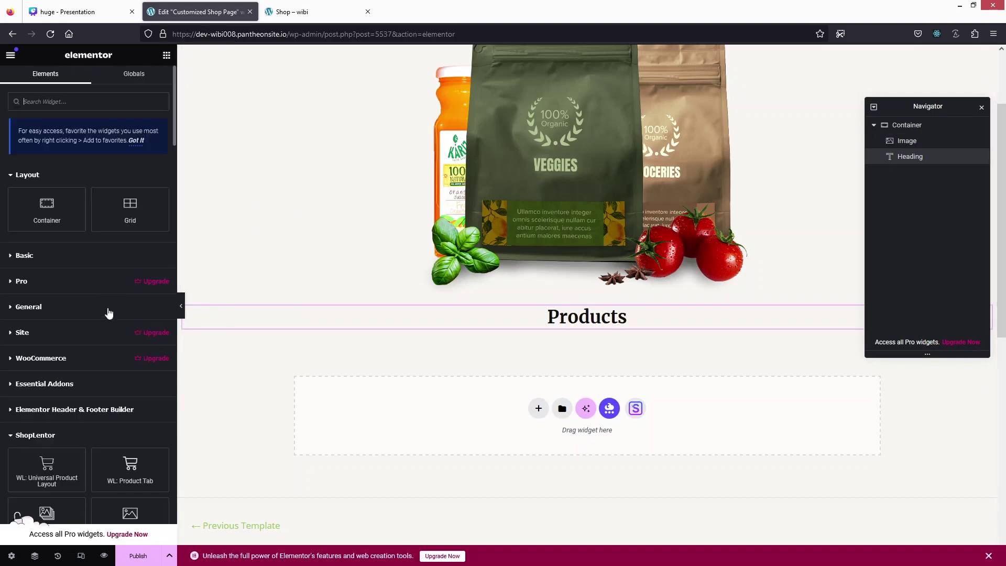
{"action": "scroll", "coordinate": [108, 314], "scroll_direction": "down", "scroll_amount": 3}
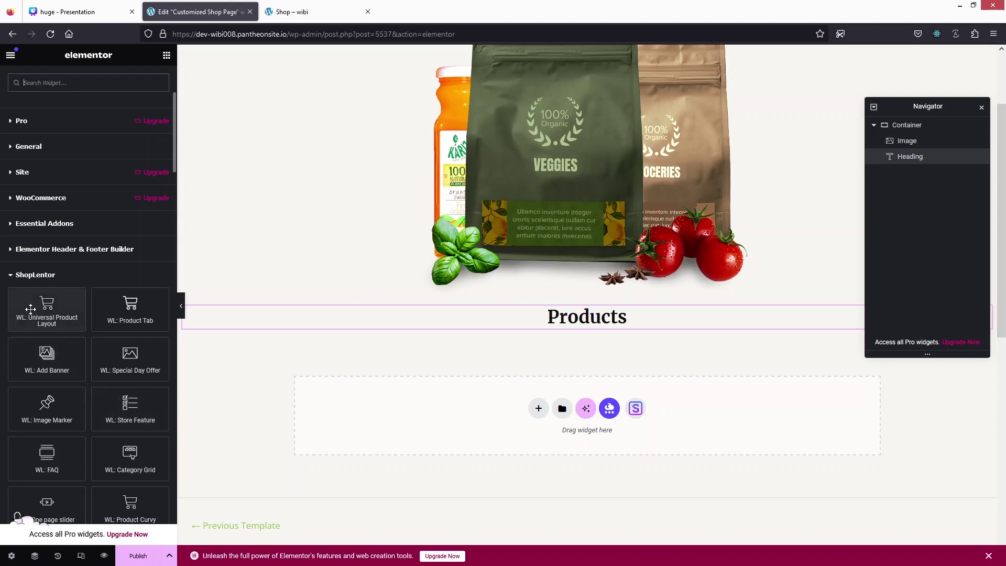
Place 'WL: Universal Product Layout' below the heading, keeping the Default layout.
{"action": "left_click_drag", "start_coordinate": [39, 315], "coordinate": [484, 323]}
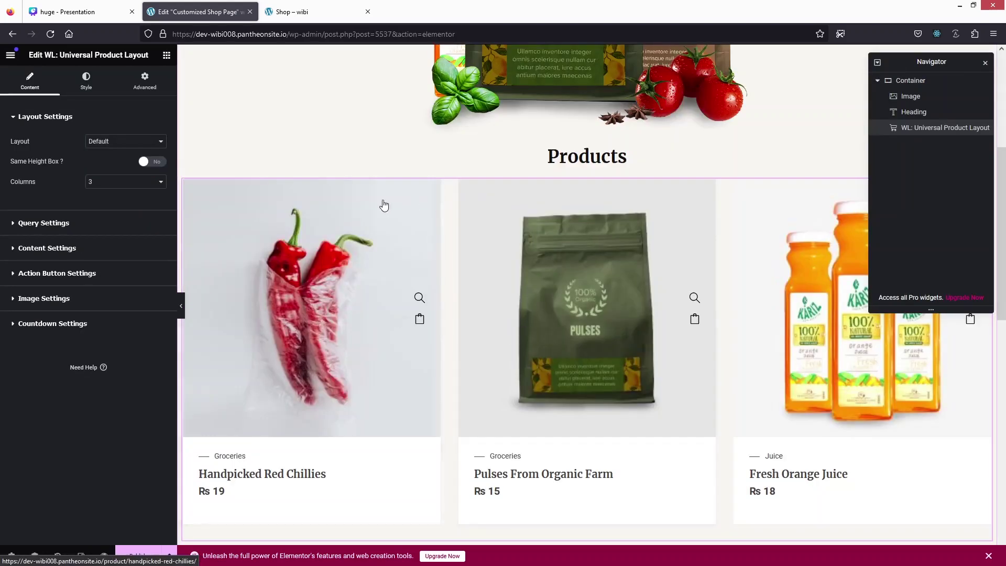
{"action": "scroll", "coordinate": [374, 278], "scroll_direction": "down", "scroll_amount": 2}
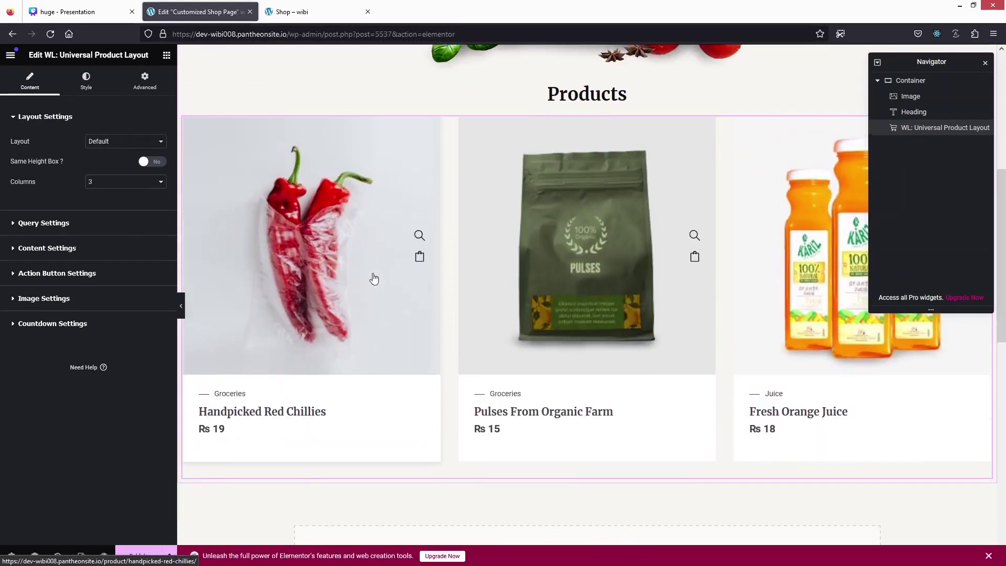
{"action": "scroll", "coordinate": [374, 278], "scroll_direction": "up", "scroll_amount": 2}
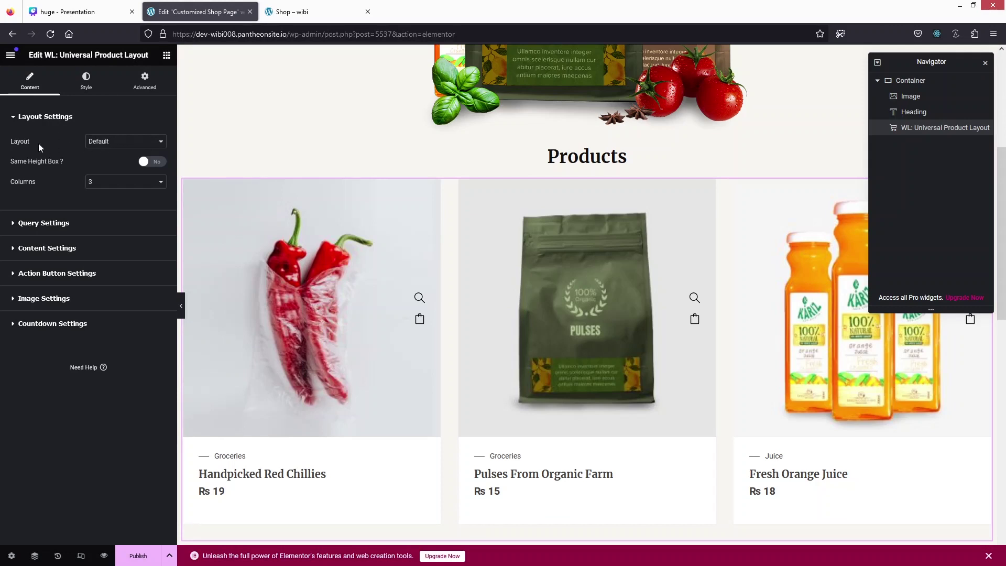
{"action": "left_click", "coordinate": [126, 141]}
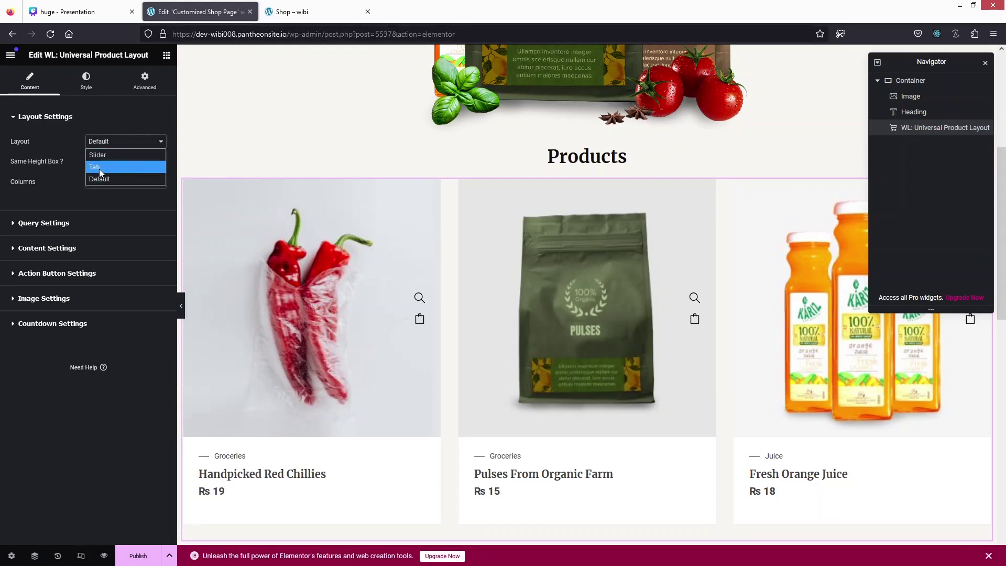
{"action": "left_click", "coordinate": [55, 144]}
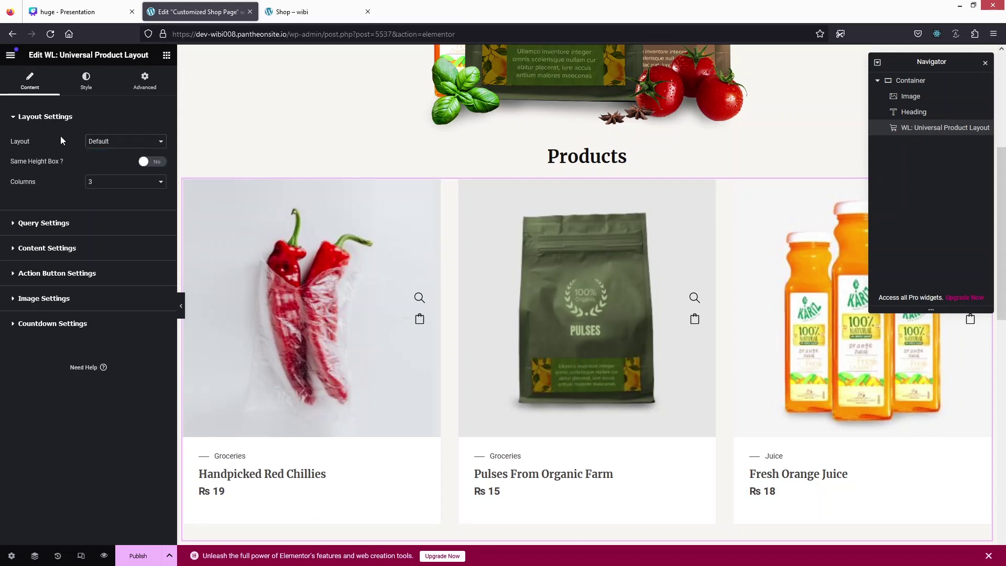
Set the product grid's Columns to 4.
{"action": "left_click", "coordinate": [105, 183]}
{"action": "left_click", "coordinate": [100, 208]}
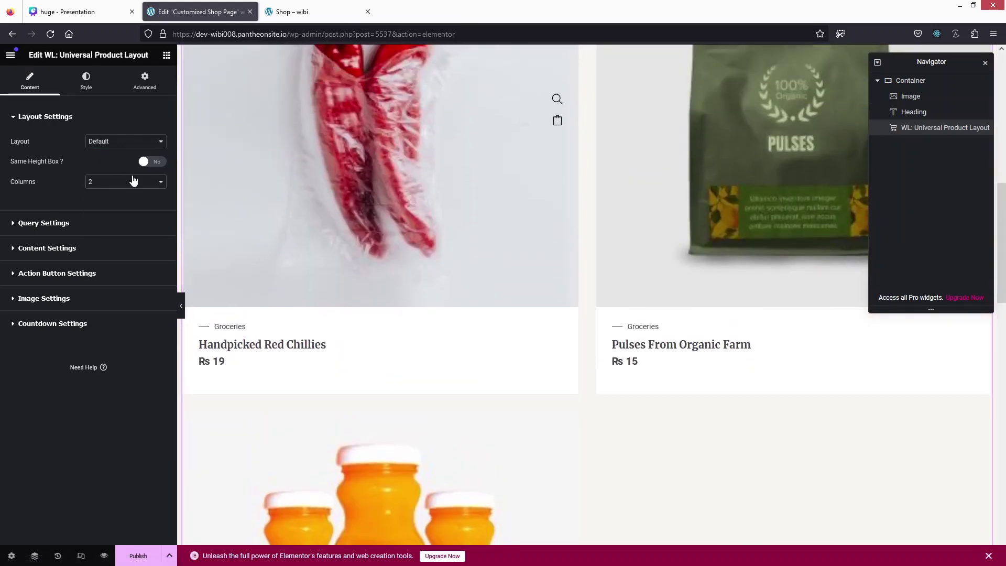
{"action": "left_click", "coordinate": [131, 183]}
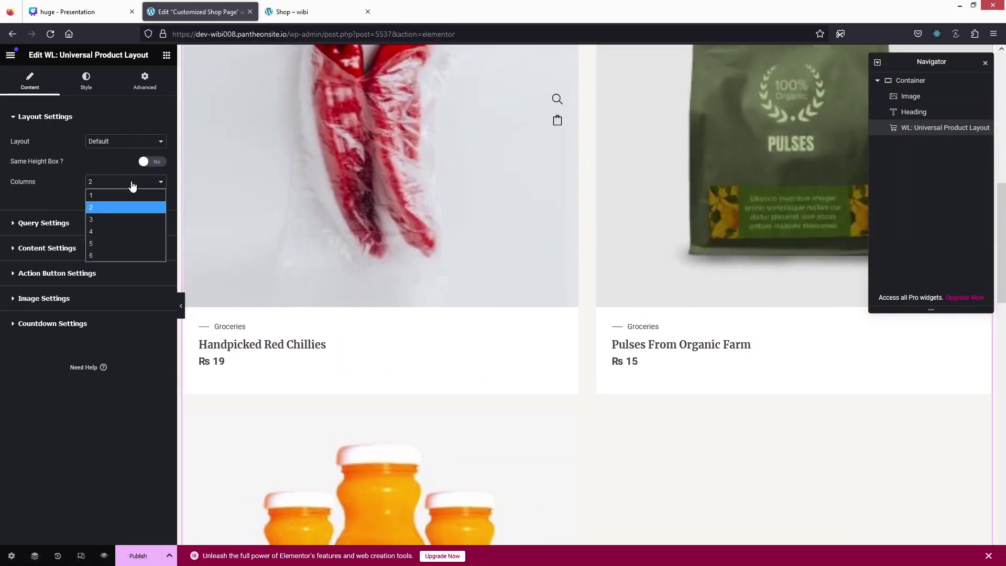
{"action": "left_click", "coordinate": [104, 231]}
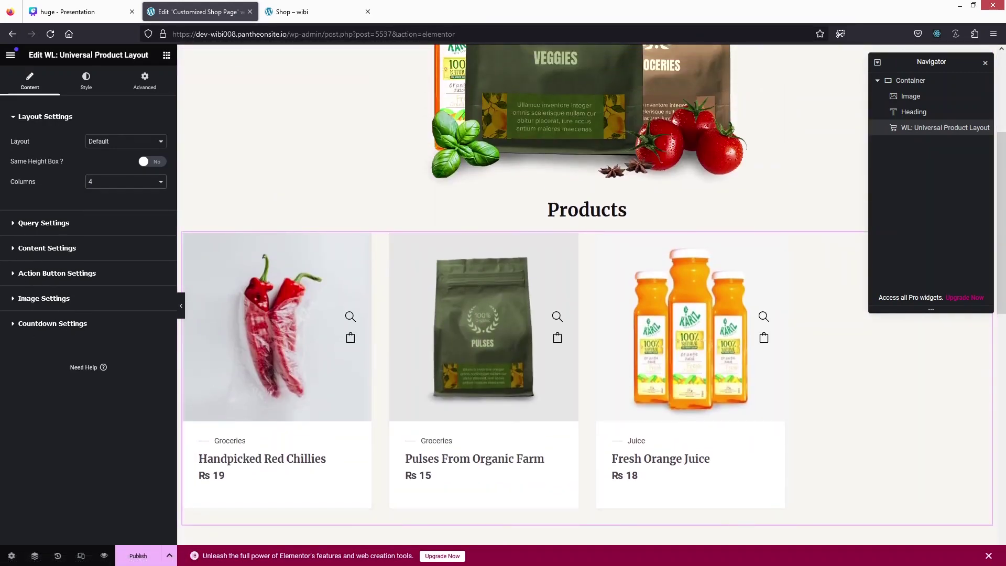
{"action": "left_click", "coordinate": [15, 225]}
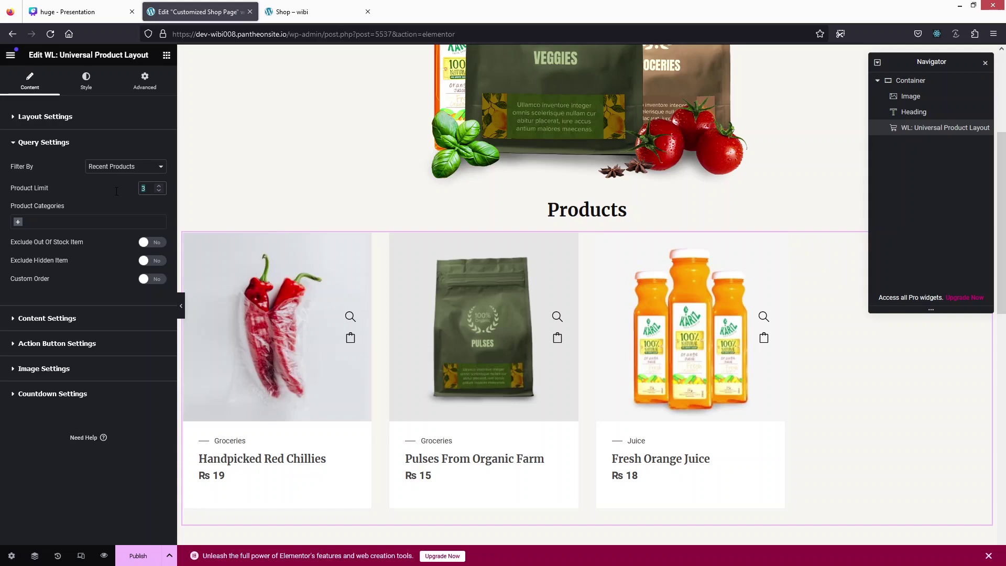
Set Product Limit to 8, keeping the filter on Recent Products.
{"action": "type", "text": "8"}
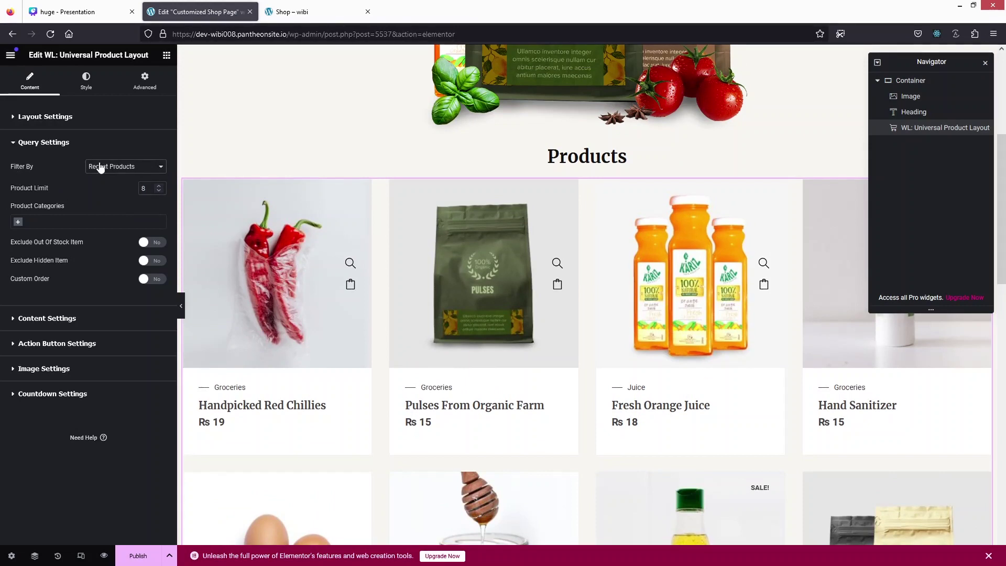
{"action": "left_click", "coordinate": [134, 167]}
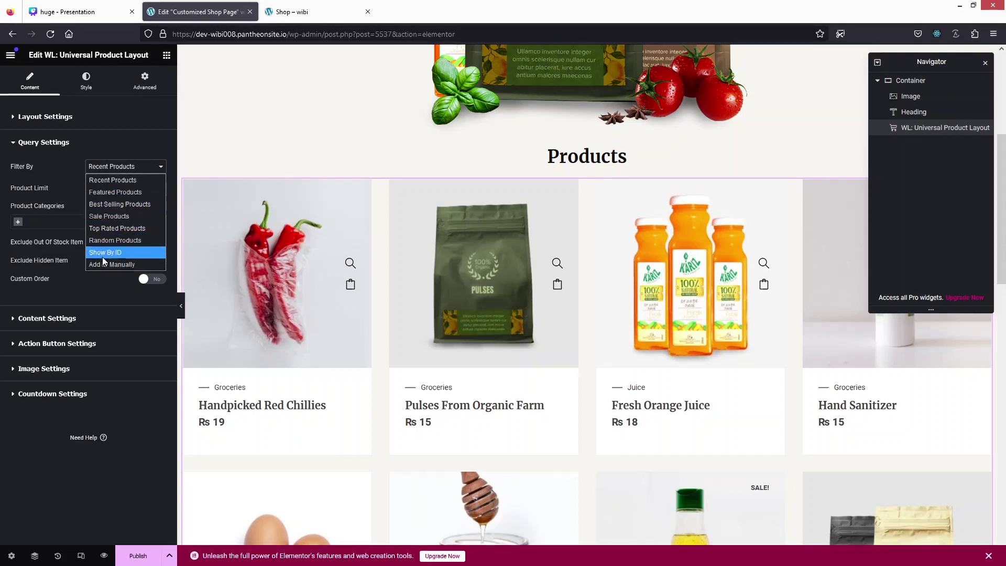
{"action": "left_click", "coordinate": [68, 194]}
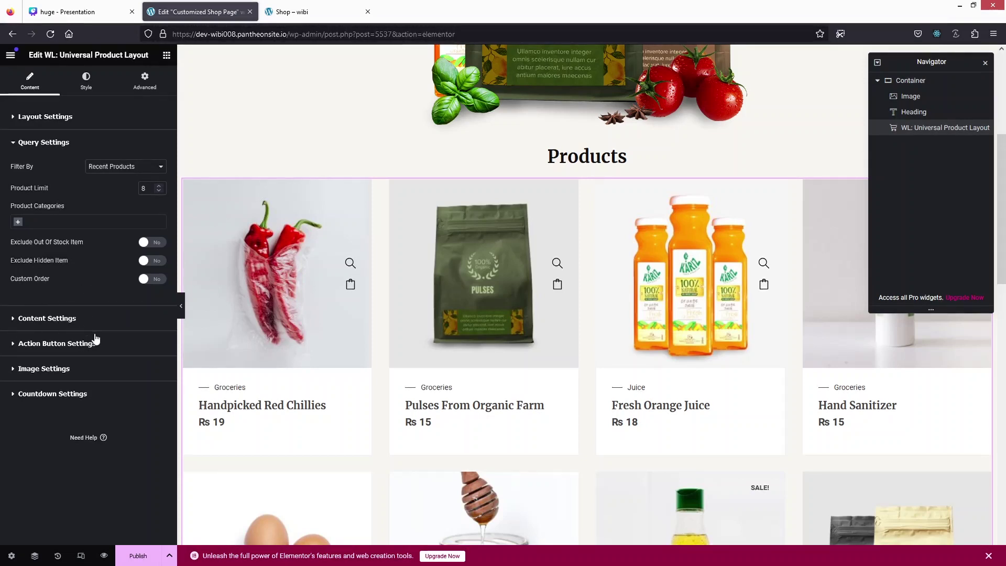
{"action": "left_click", "coordinate": [88, 321]}
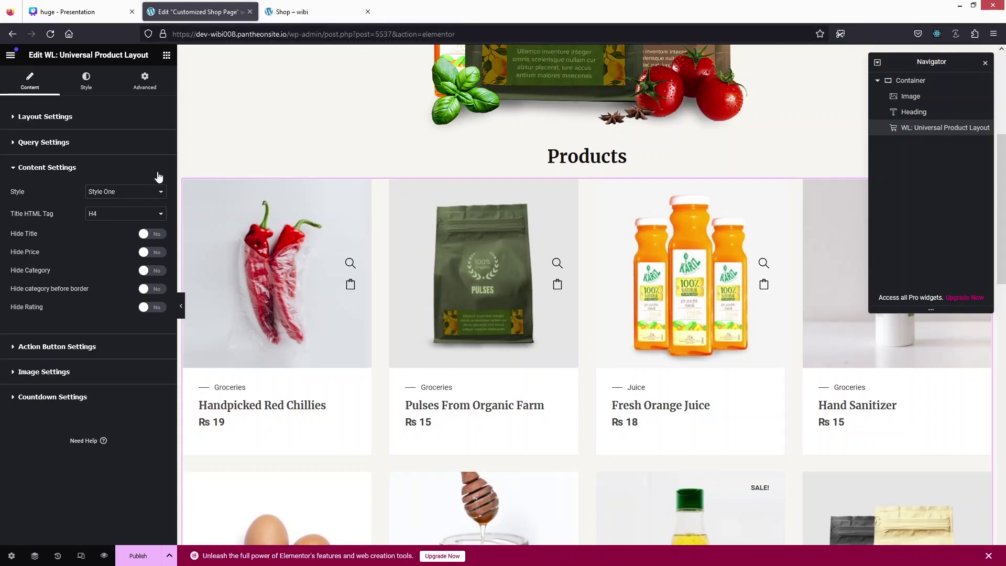
Try card Styles Three and Two, then settle on Style Four for the product cards.
{"action": "left_click", "coordinate": [149, 192]}
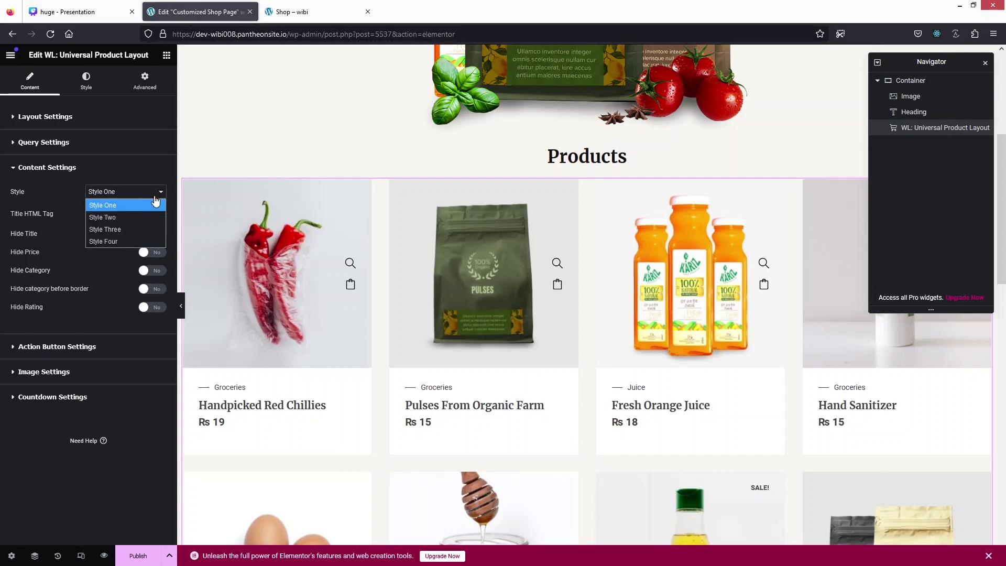
{"action": "left_click", "coordinate": [124, 226]}
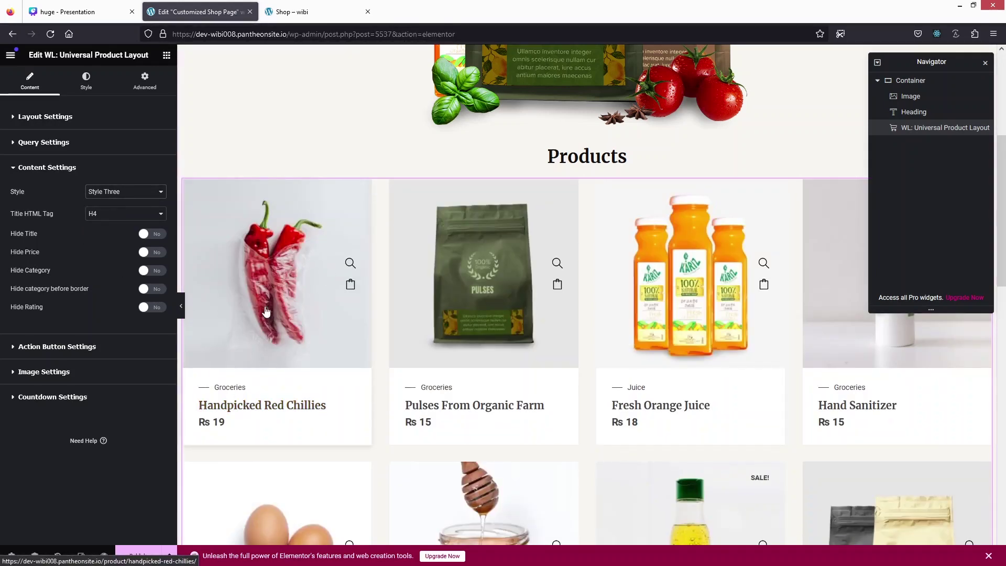
{"action": "left_click", "coordinate": [134, 195]}
{"action": "left_click", "coordinate": [135, 196]}
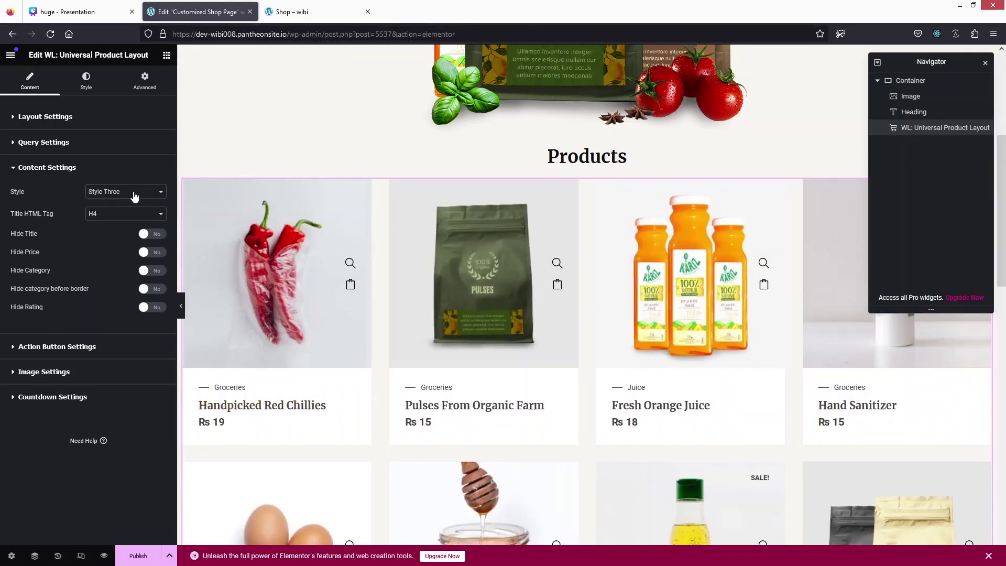
{"action": "left_click", "coordinate": [134, 196]}
{"action": "left_click", "coordinate": [124, 218]}
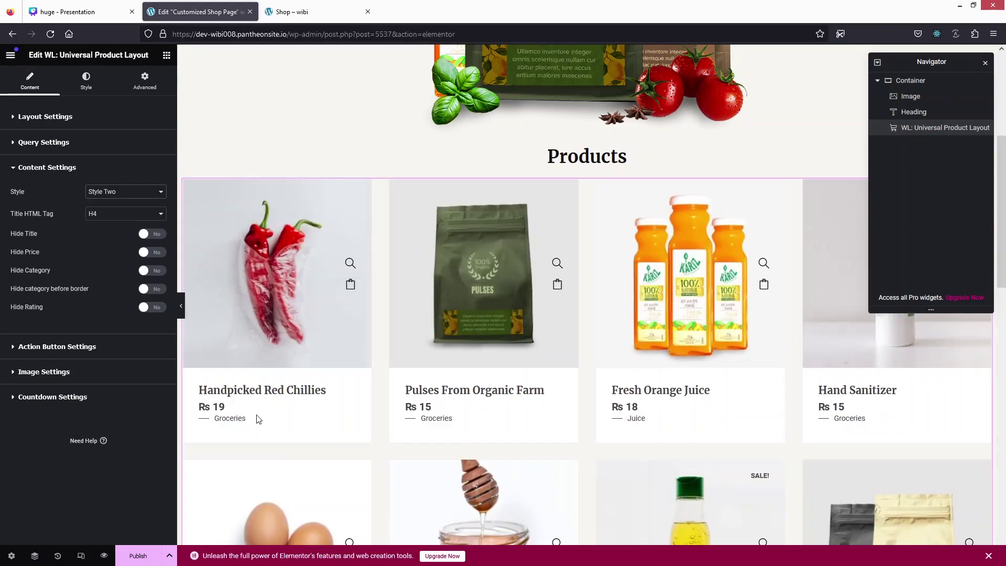
{"action": "left_click", "coordinate": [155, 192]}
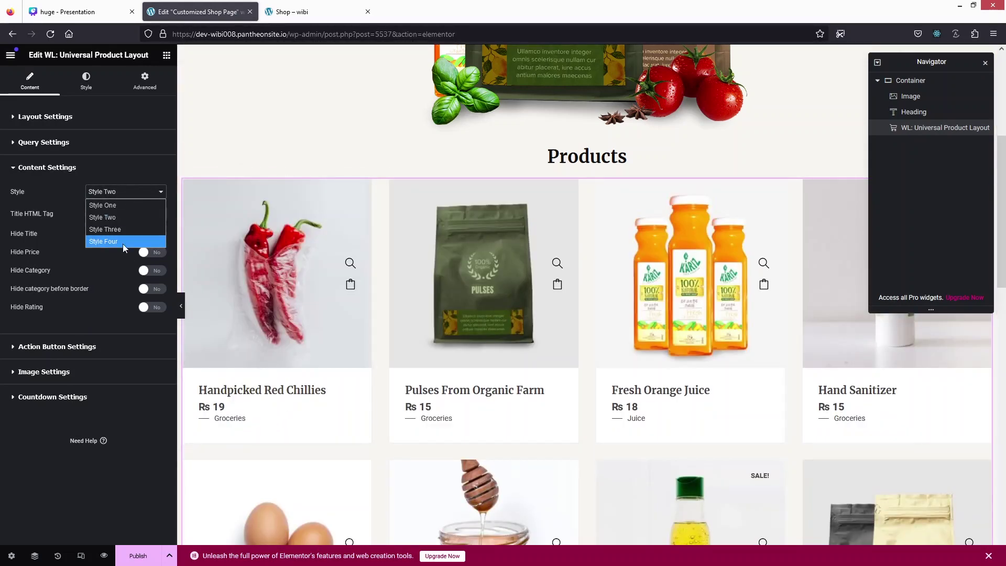
{"action": "left_click", "coordinate": [106, 241]}
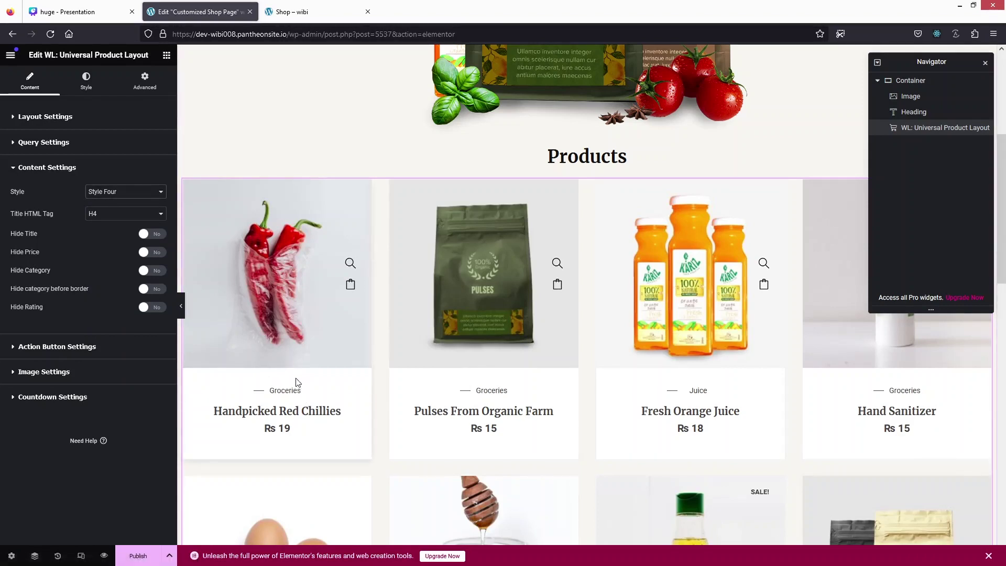
{"action": "scroll", "coordinate": [296, 382], "scroll_direction": "down", "scroll_amount": 1}
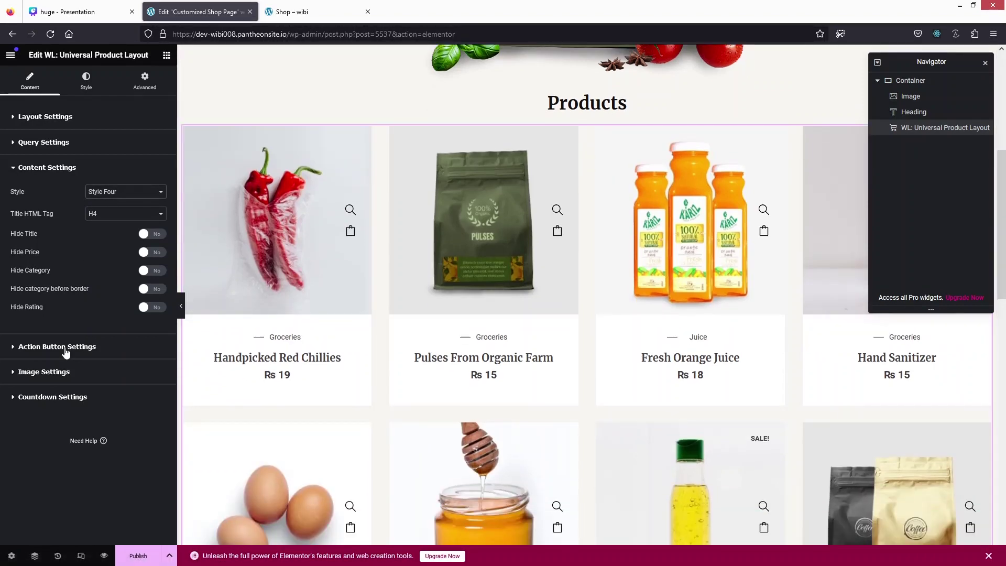
Keep action button Style One and set the buttons to show on Normal instead of hover.
{"action": "left_click", "coordinate": [37, 347]}
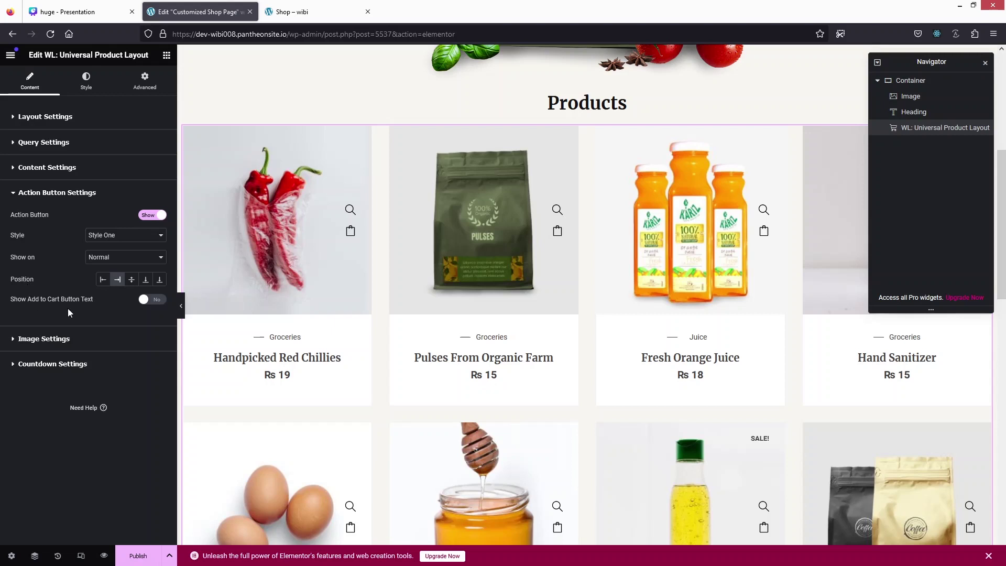
{"action": "left_click", "coordinate": [111, 236]}
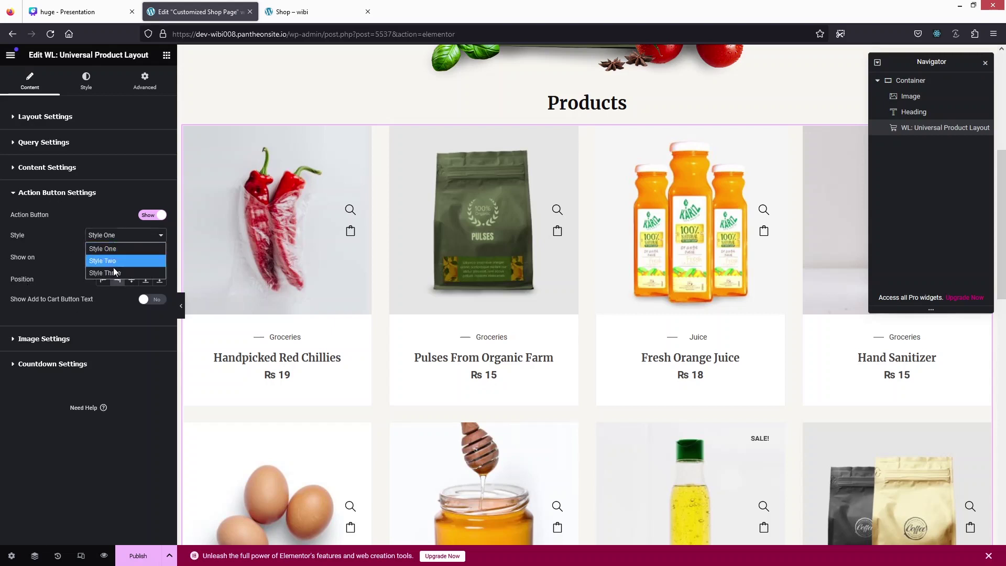
{"action": "left_click", "coordinate": [51, 245]}
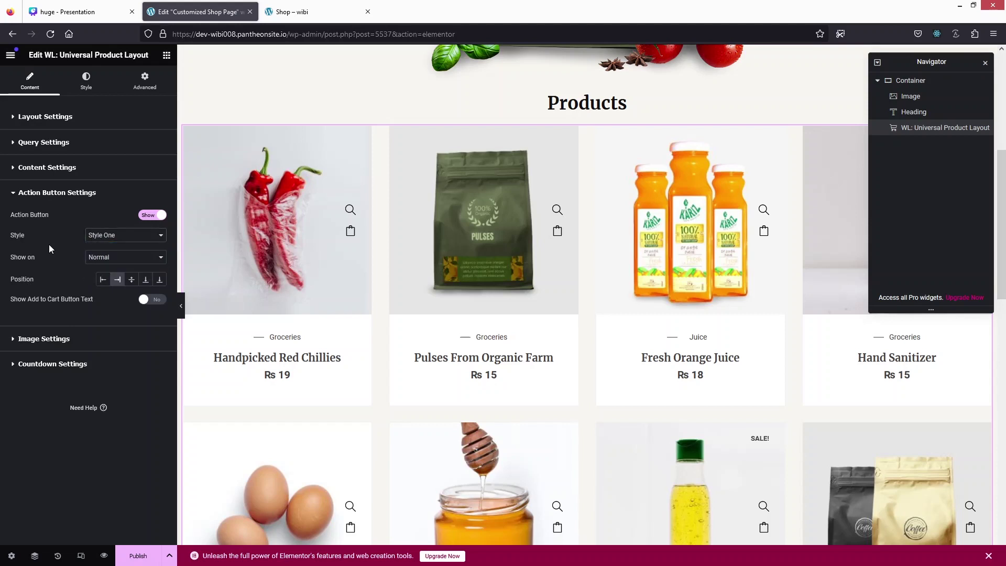
{"action": "left_click", "coordinate": [127, 258]}
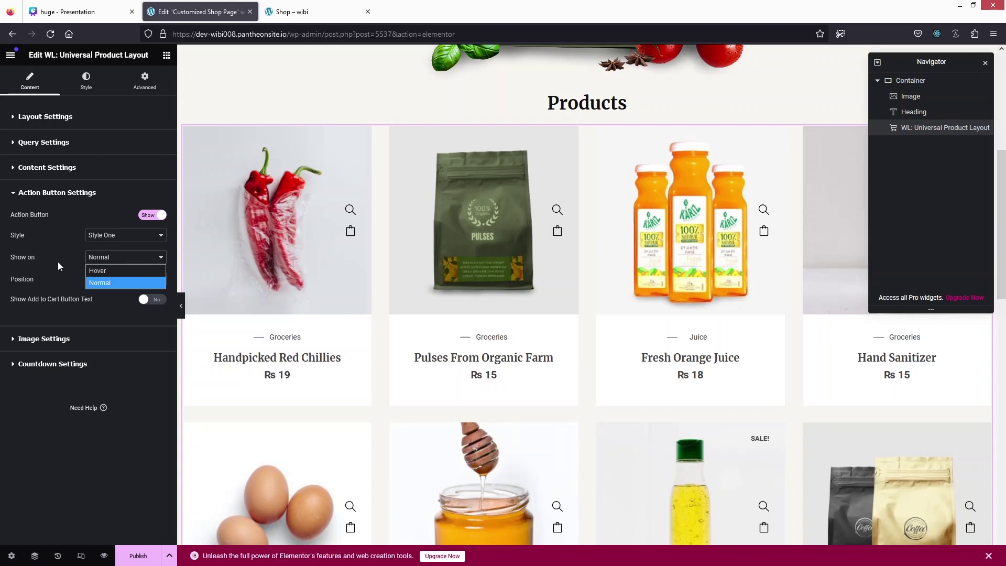
{"action": "left_click", "coordinate": [98, 272]}
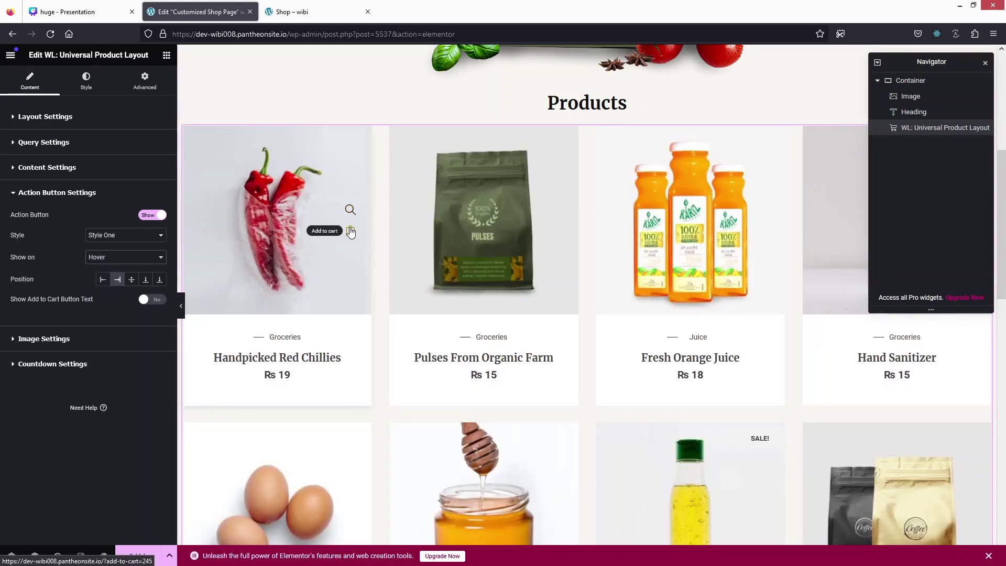
{"action": "left_click", "coordinate": [119, 258]}
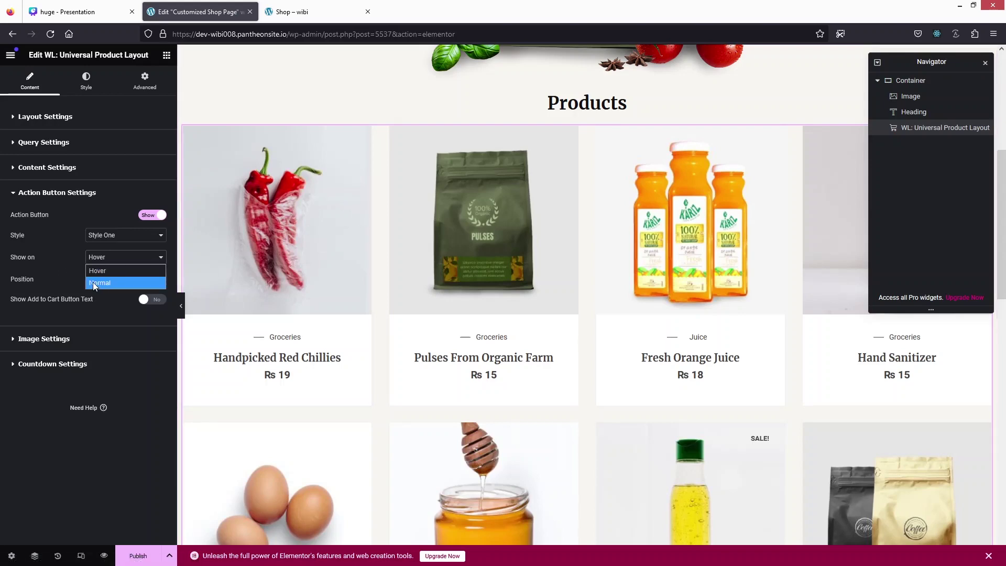
{"action": "left_click", "coordinate": [93, 282]}
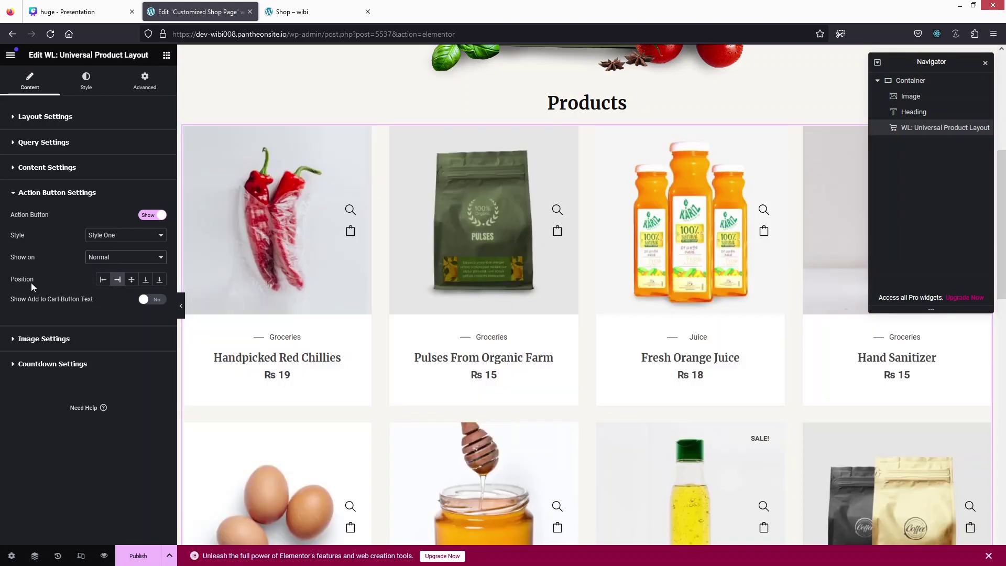
Try the action button positions and settle on Right.
{"action": "left_click", "coordinate": [160, 281]}
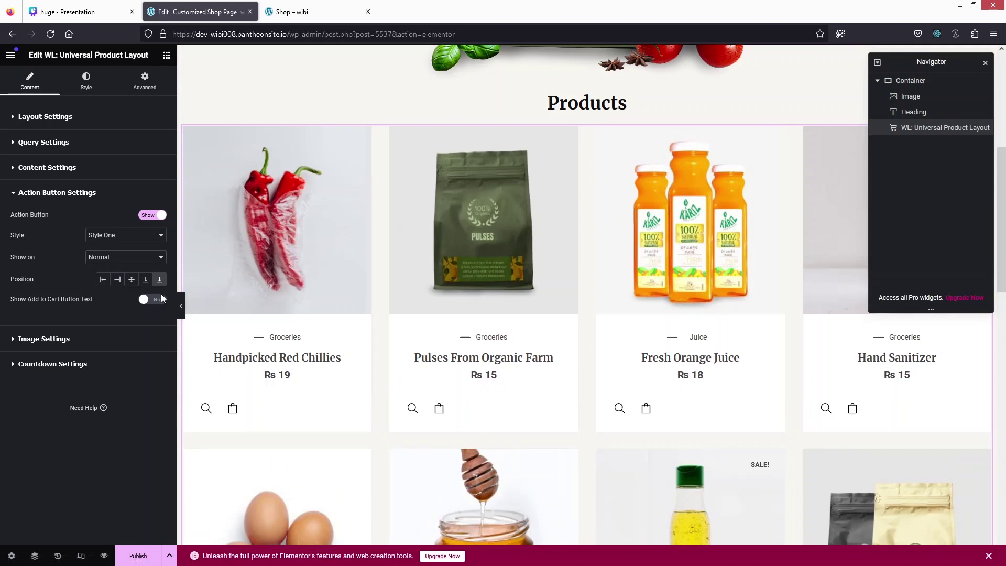
{"action": "left_click", "coordinate": [131, 280]}
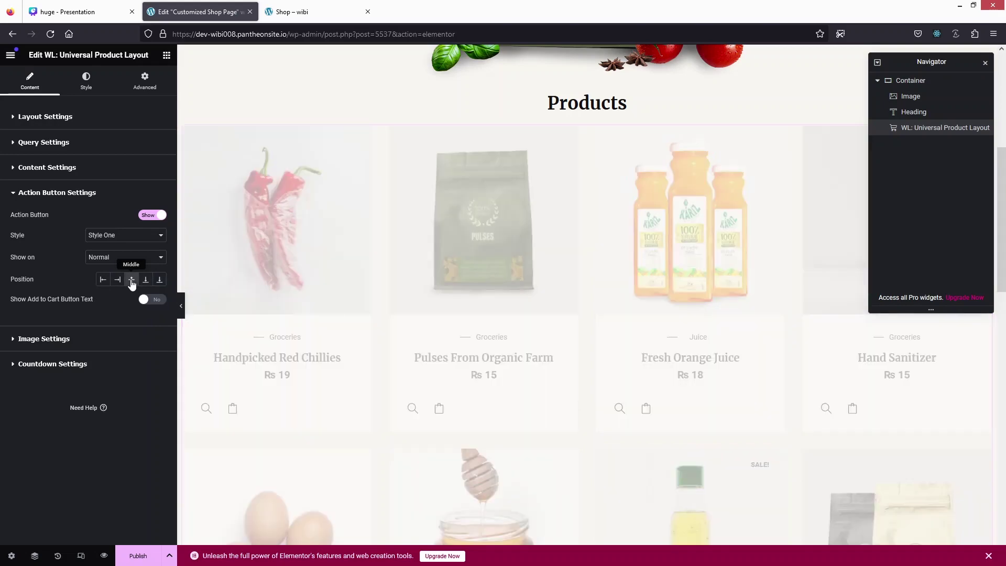
{"action": "left_click", "coordinate": [145, 281]}
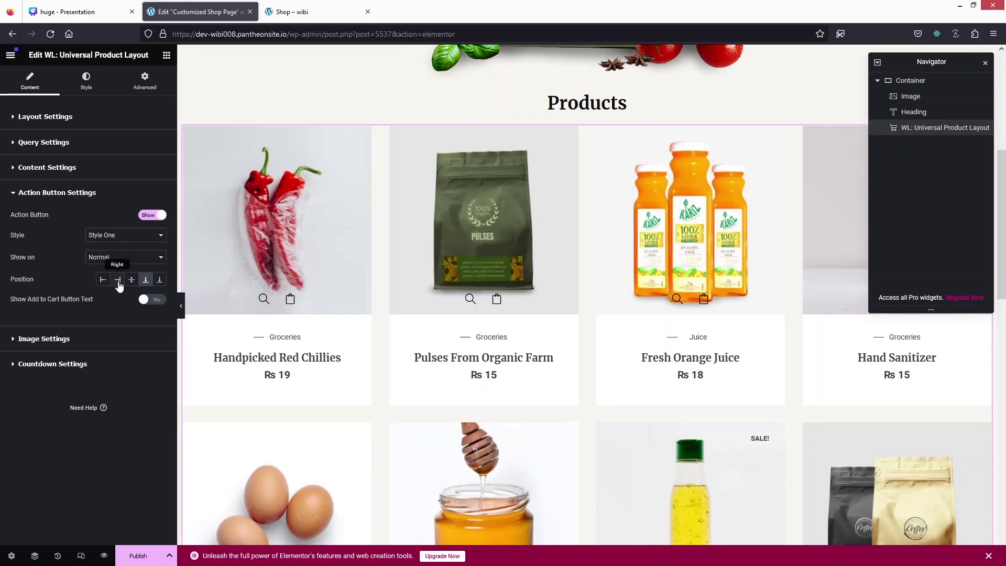
{"action": "left_click", "coordinate": [118, 281]}
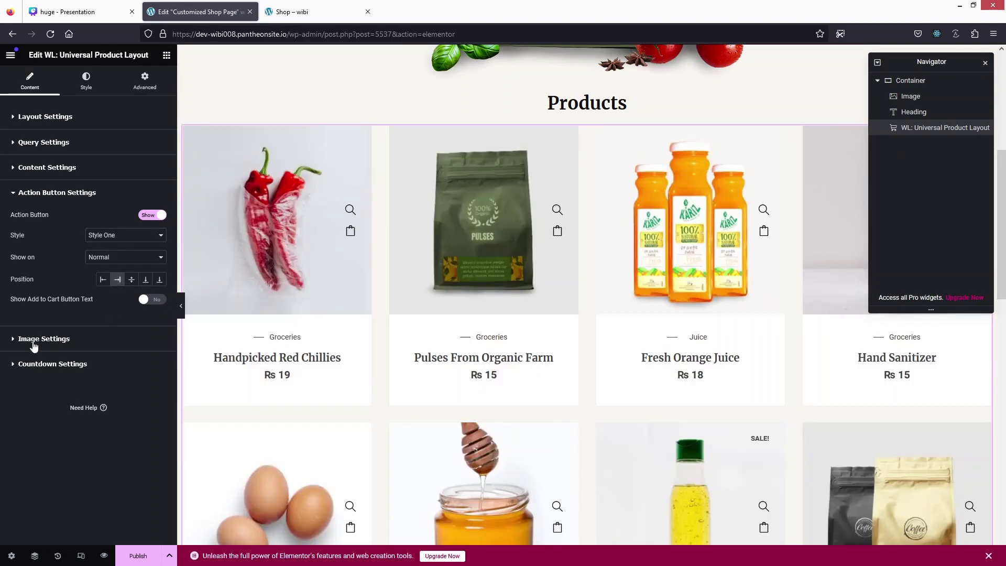
{"action": "left_click", "coordinate": [31, 340]}
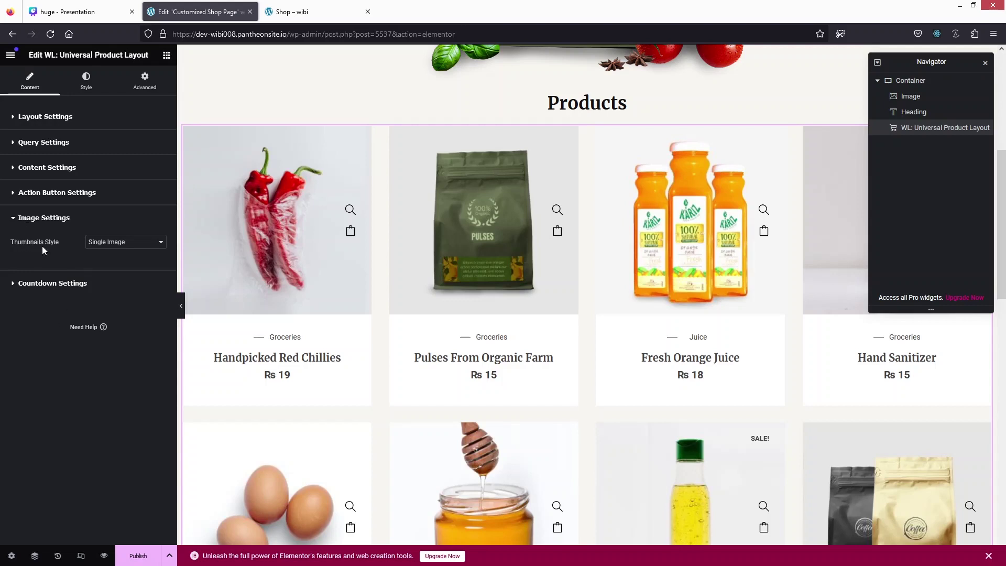
Set the product Thumbnails Style to Gallery Tab after briefly trying Image Slider.
{"action": "left_click", "coordinate": [103, 242]}
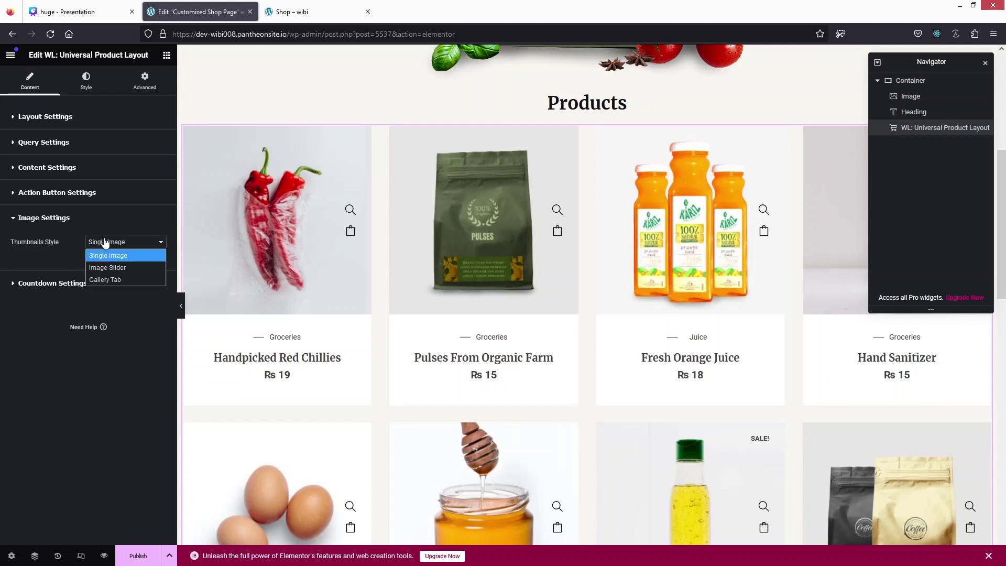
{"action": "left_click", "coordinate": [115, 268]}
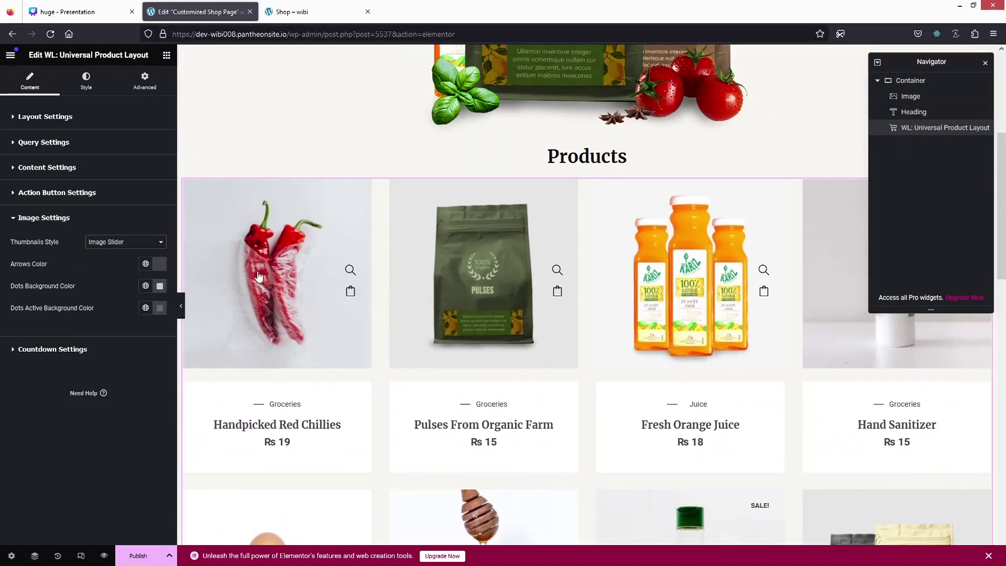
{"action": "left_click", "coordinate": [144, 243]}
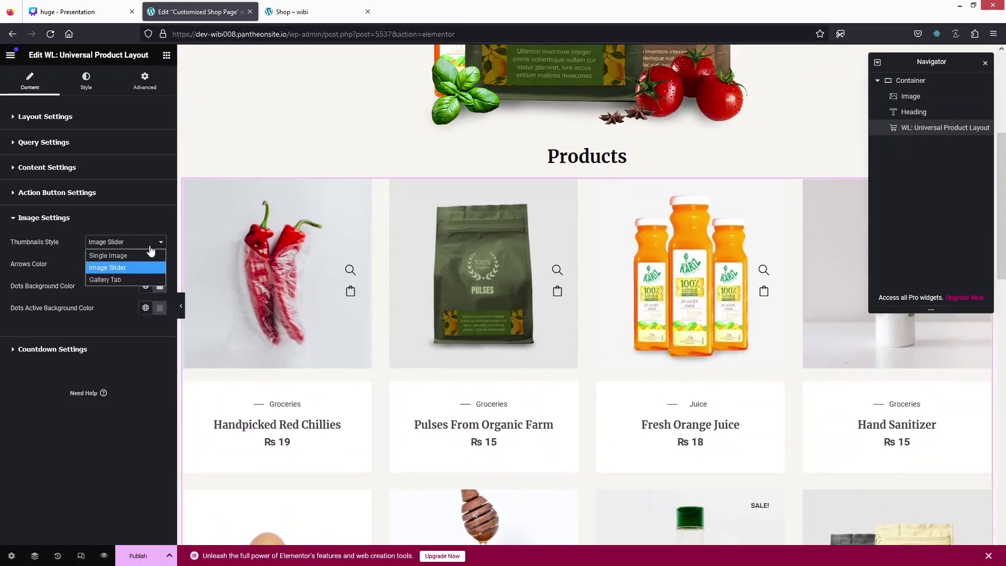
{"action": "left_click", "coordinate": [105, 280]}
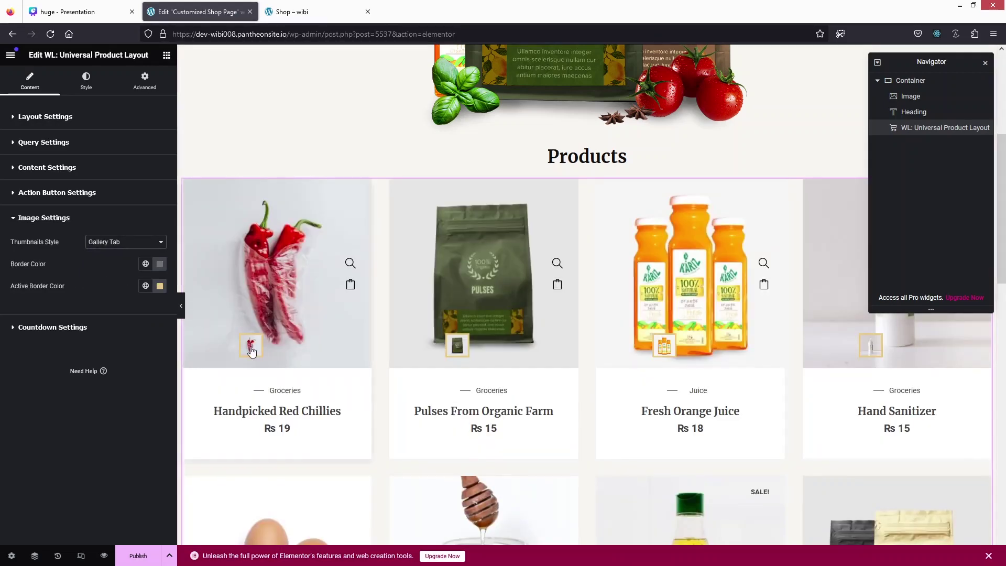
{"action": "scroll", "coordinate": [262, 354], "scroll_direction": "down", "scroll_amount": 7}
{"action": "scroll", "coordinate": [230, 353], "scroll_direction": "up", "scroll_amount": 6}
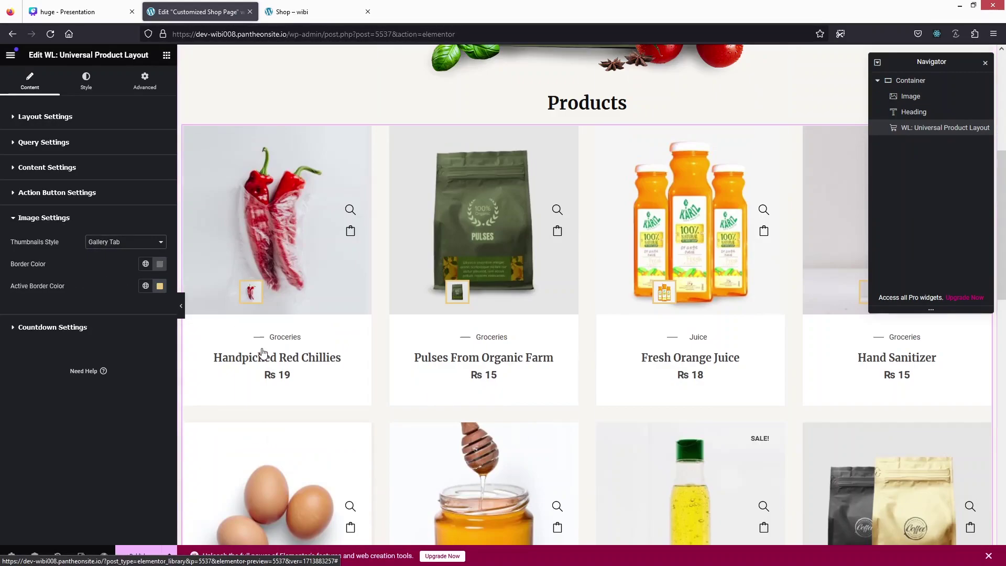
{"action": "left_click", "coordinate": [37, 328]}
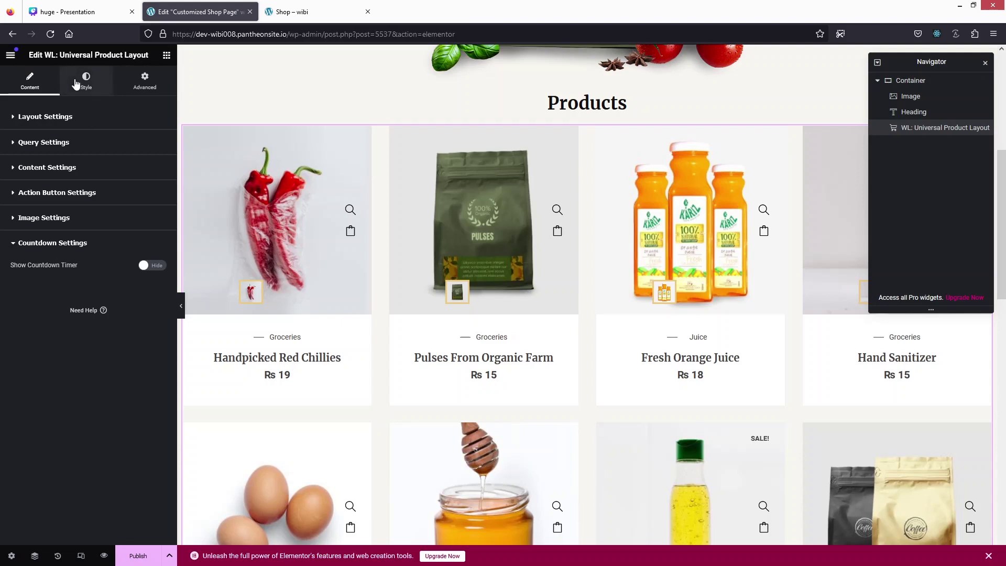
Clear the product card padding in the widget's Style settings.
{"action": "left_click", "coordinate": [76, 84]}
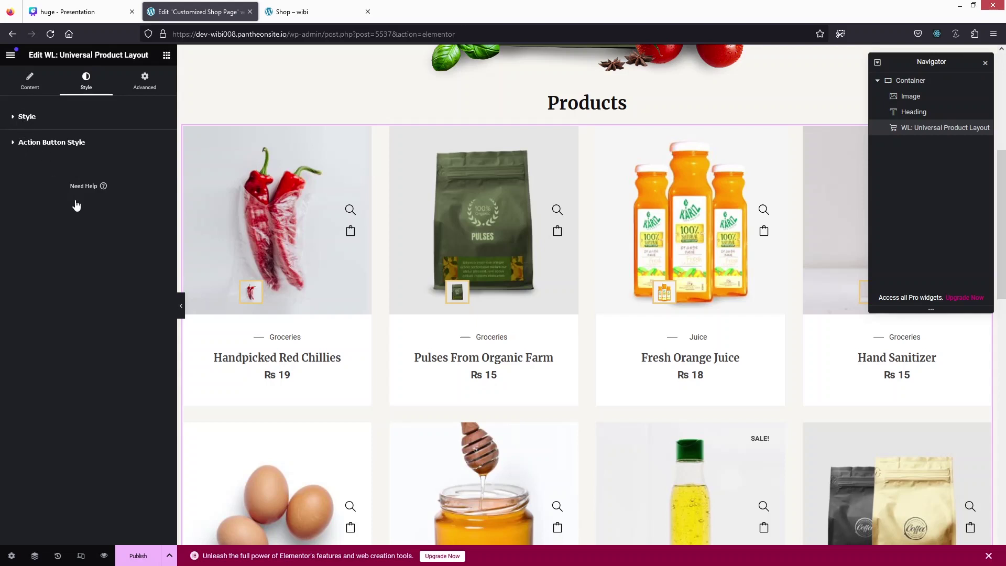
{"action": "left_click", "coordinate": [10, 120]}
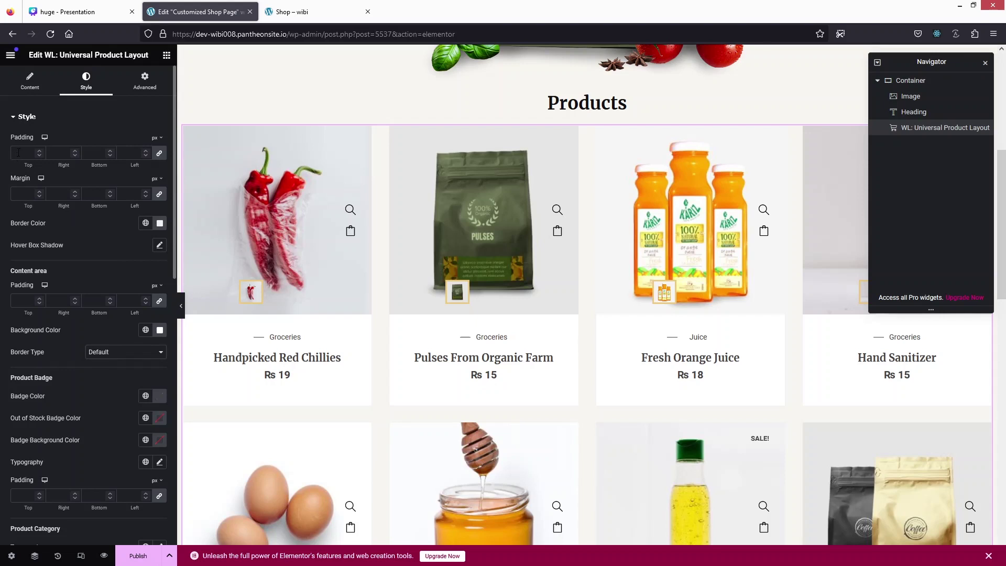
{"action": "left_click", "coordinate": [19, 152]}
{"action": "type", "text": "10"}
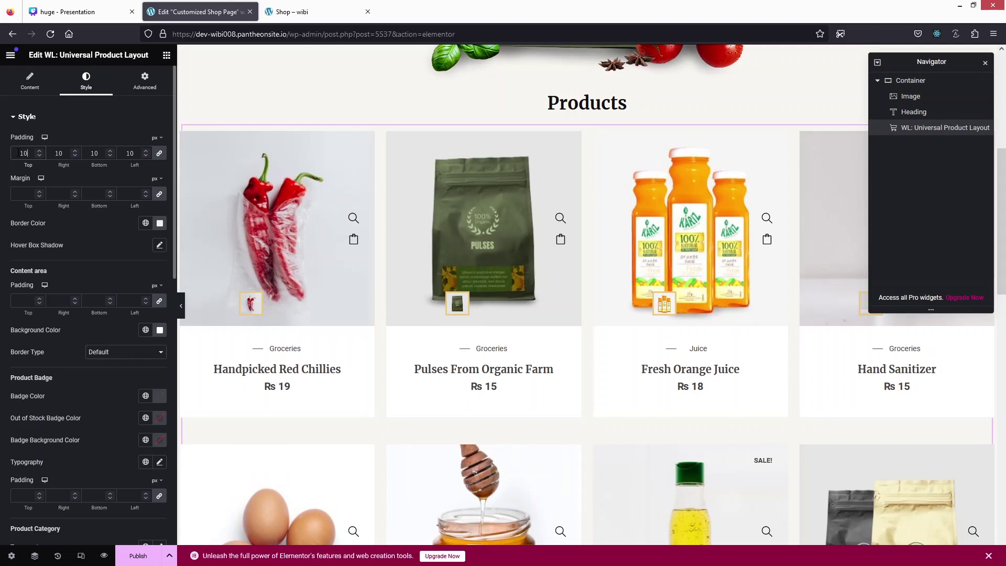
{"action": "key", "text": "BackSpace"}
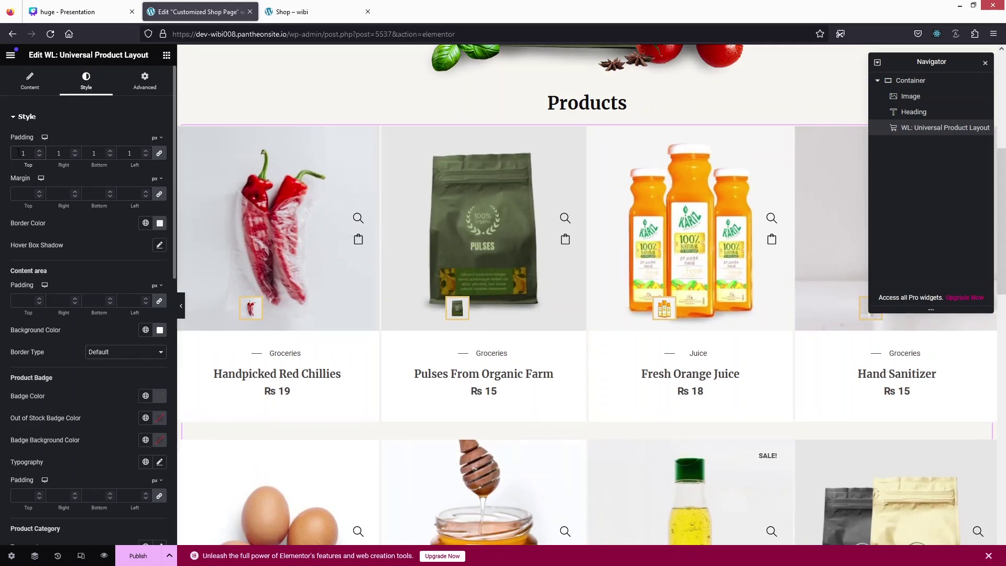
{"action": "left_click", "coordinate": [139, 151]}
{"action": "key", "text": "BackSpace"}
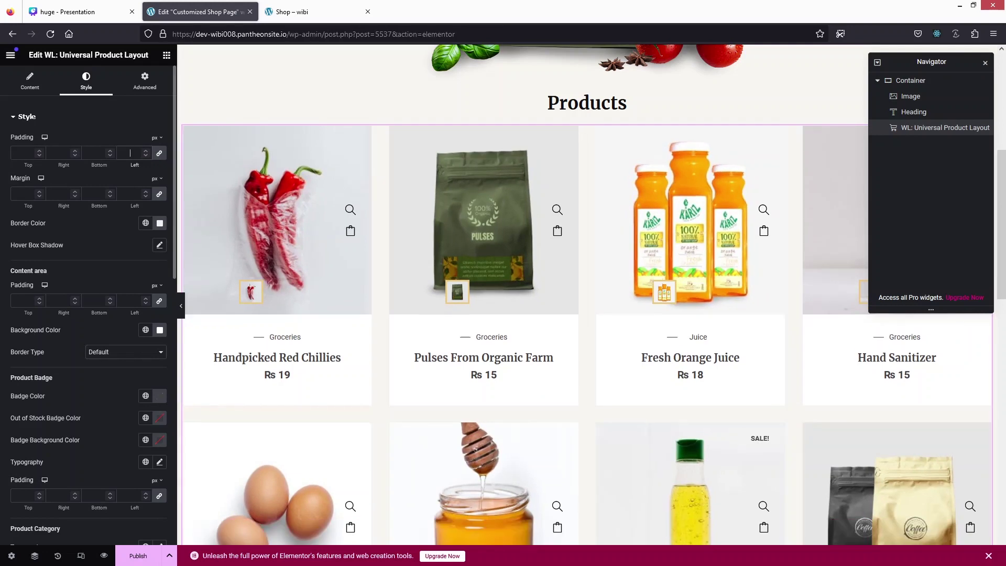
{"action": "scroll", "coordinate": [46, 225], "scroll_direction": "down", "scroll_amount": 2}
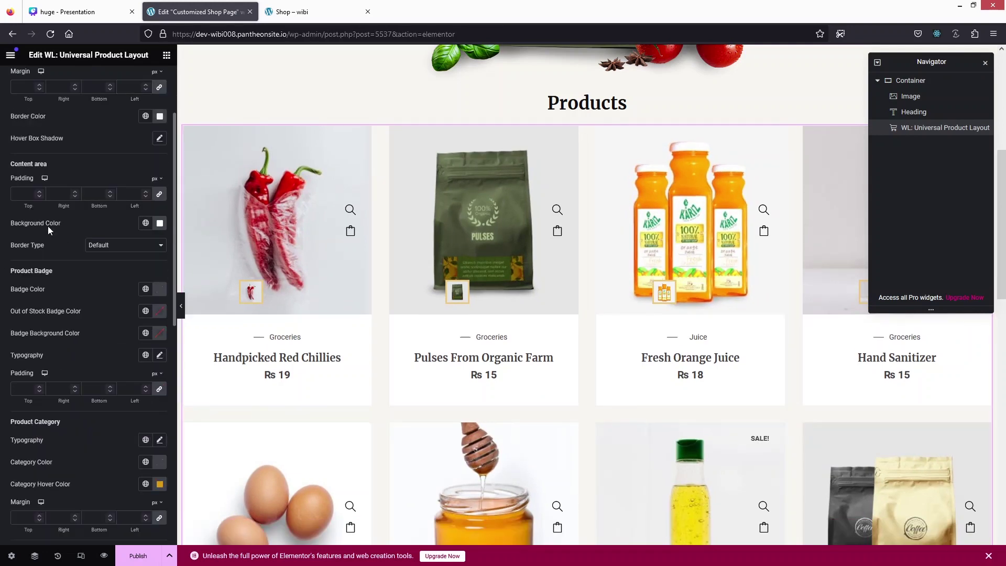
Set the card content area padding to 20 and give it a background colour.
{"action": "left_click", "coordinate": [23, 195]}
{"action": "type", "text": "10"}
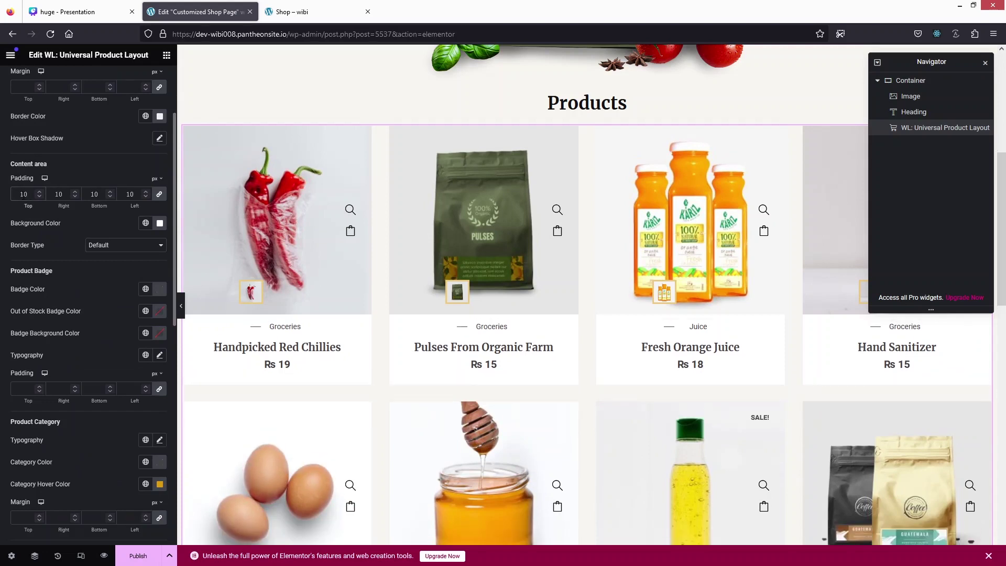
{"action": "key", "text": "BackSpace"}
{"action": "key", "text": "BackSpace"}
{"action": "type", "text": "20"}
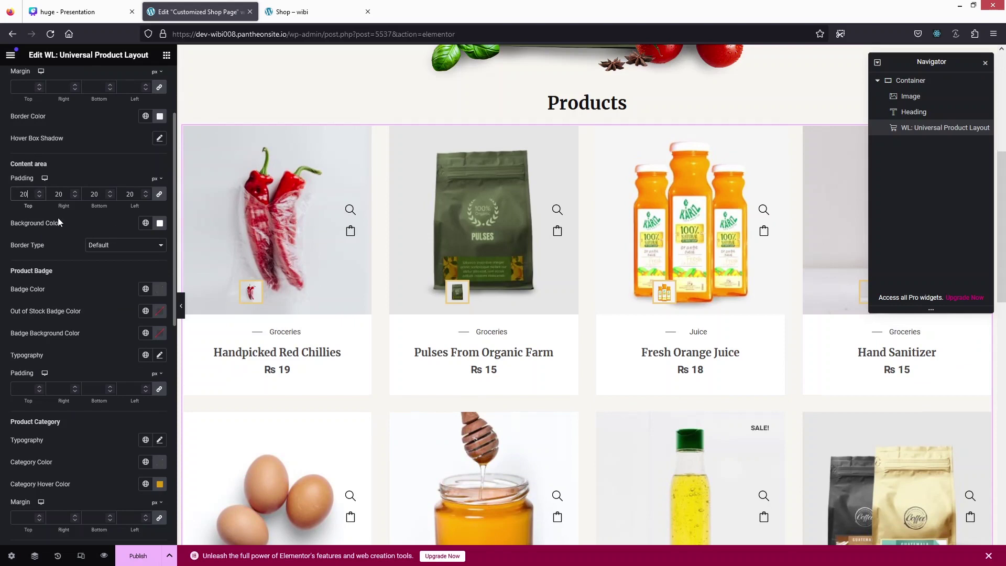
{"action": "left_click", "coordinate": [160, 223]}
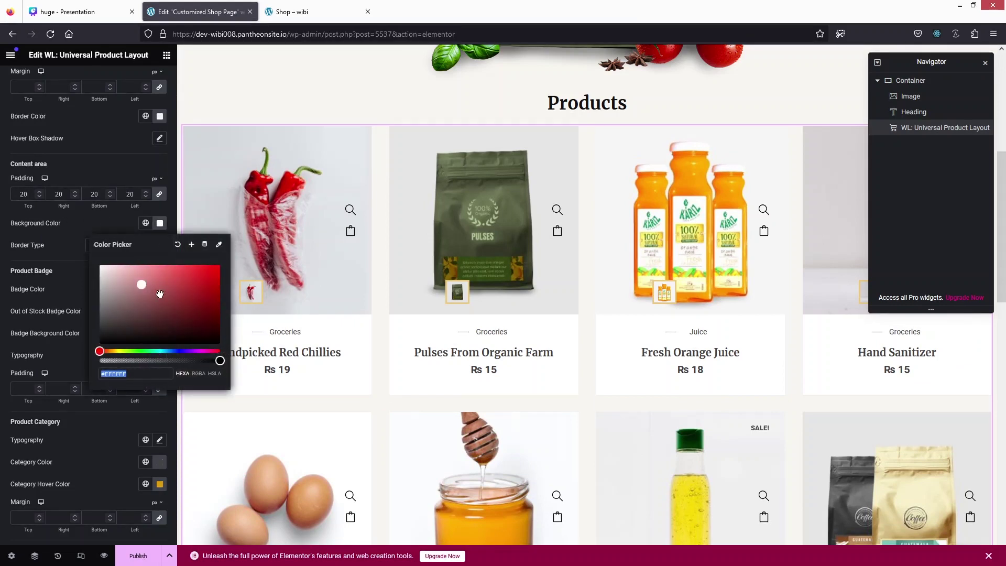
{"action": "left_click", "coordinate": [172, 302]}
{"action": "left_click_drag", "start_coordinate": [175, 283], "coordinate": [46, 247]}
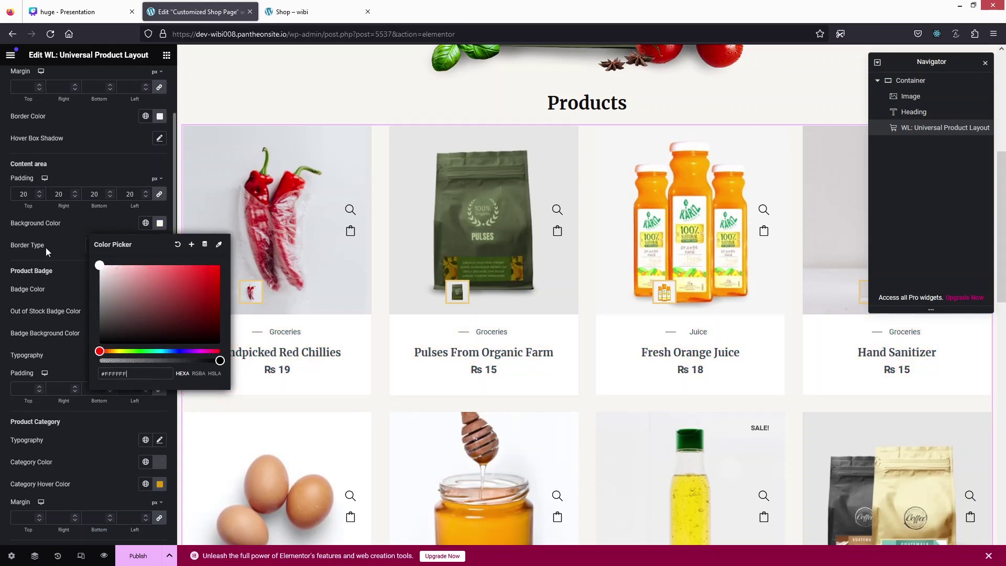
{"action": "left_click", "coordinate": [58, 233]}
{"action": "scroll", "coordinate": [68, 180], "scroll_direction": "down", "scroll_amount": 2}
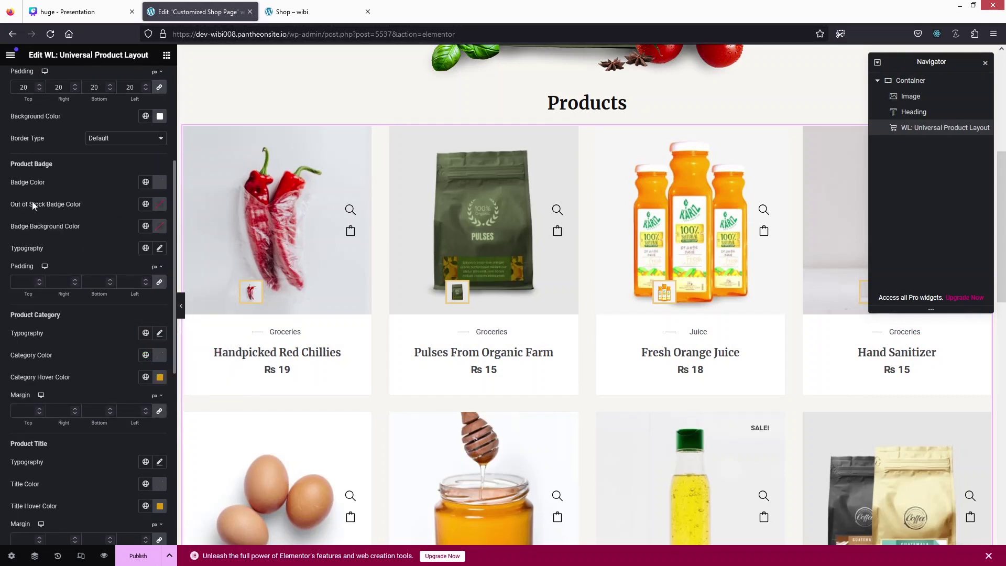
{"action": "scroll", "coordinate": [65, 248], "scroll_direction": "down", "scroll_amount": 1}
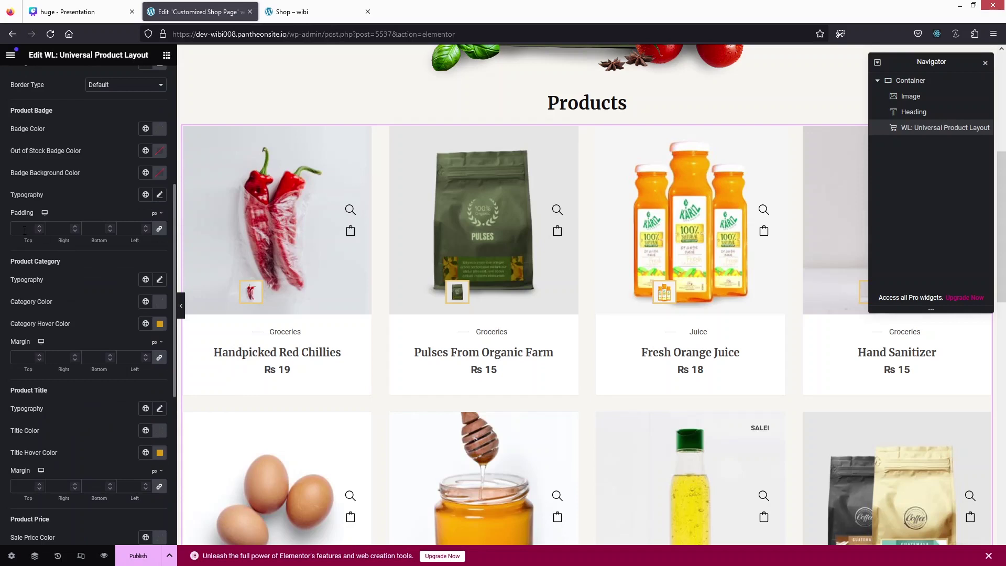
{"action": "scroll", "coordinate": [27, 195], "scroll_direction": "down", "scroll_amount": 1}
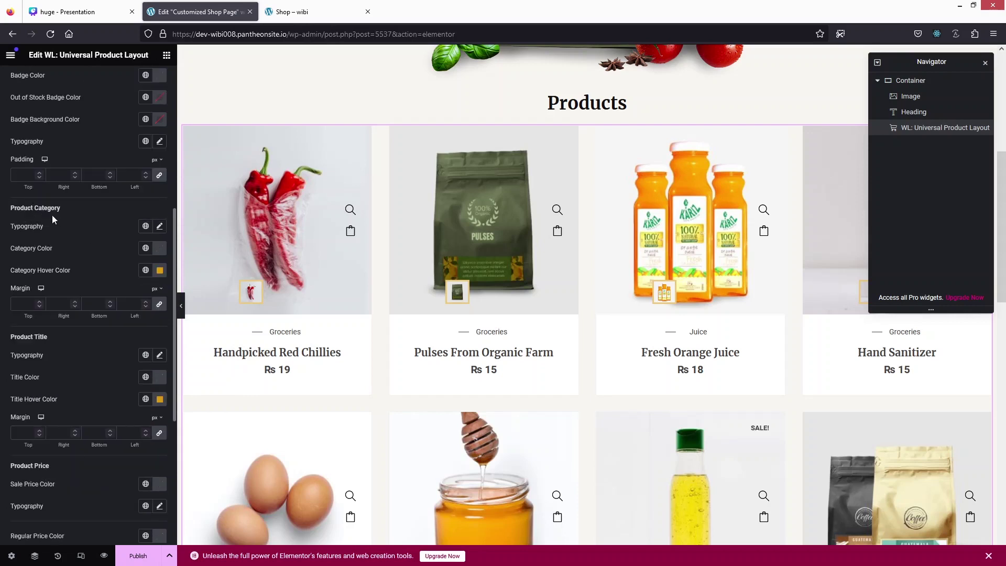
{"action": "scroll", "coordinate": [53, 216], "scroll_direction": "down", "scroll_amount": 2}
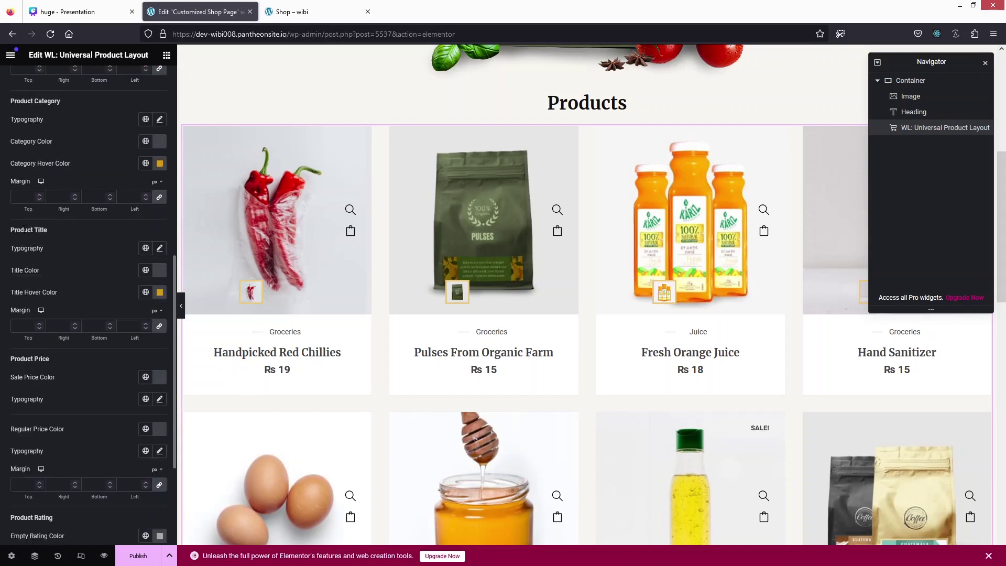
{"action": "scroll", "coordinate": [34, 268], "scroll_direction": "down", "scroll_amount": 1}
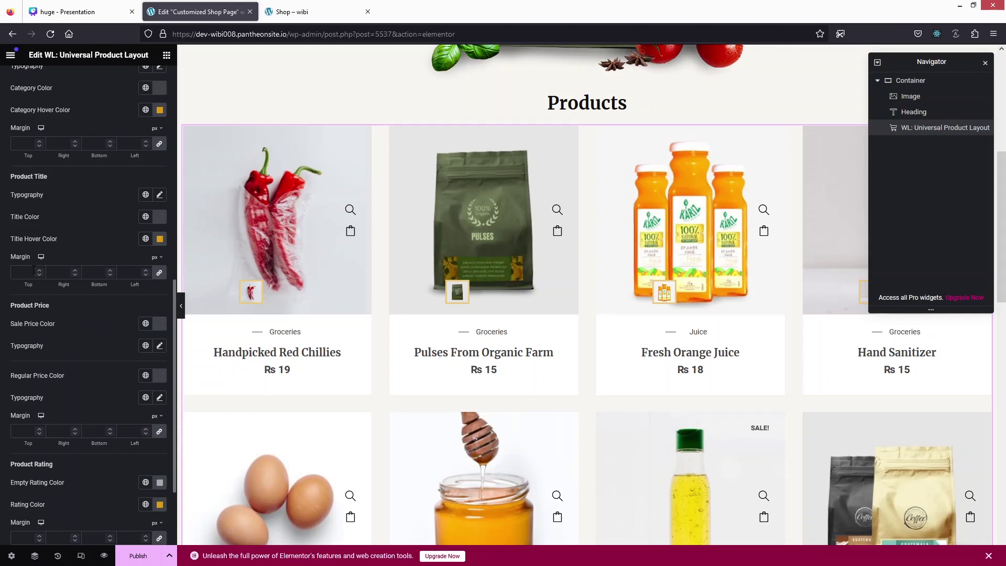
{"action": "scroll", "coordinate": [149, 386], "scroll_direction": "down", "scroll_amount": 2}
{"action": "scroll", "coordinate": [133, 373], "scroll_direction": "up", "scroll_amount": 10}
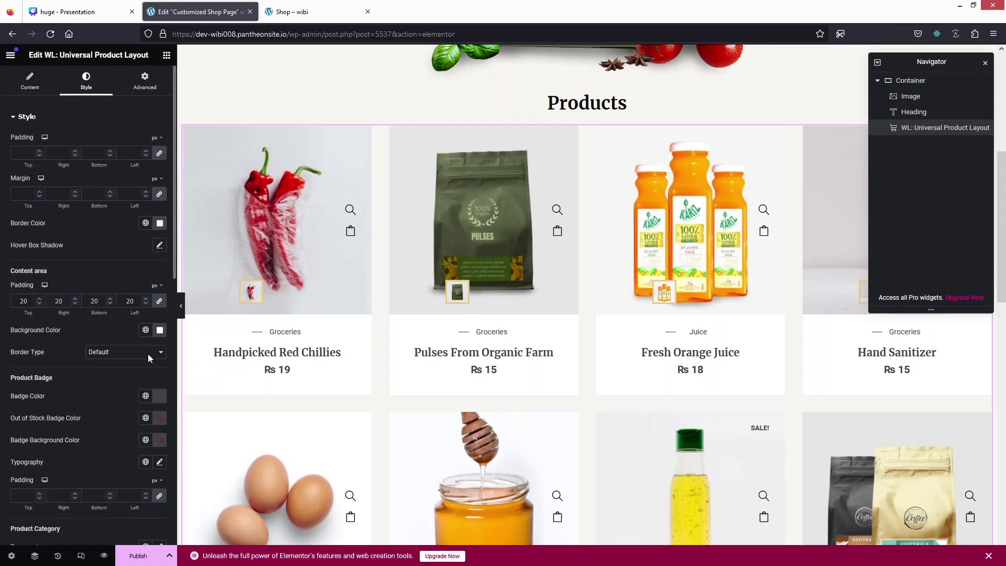
{"action": "scroll", "coordinate": [433, 163], "scroll_direction": "up", "scroll_amount": 6}
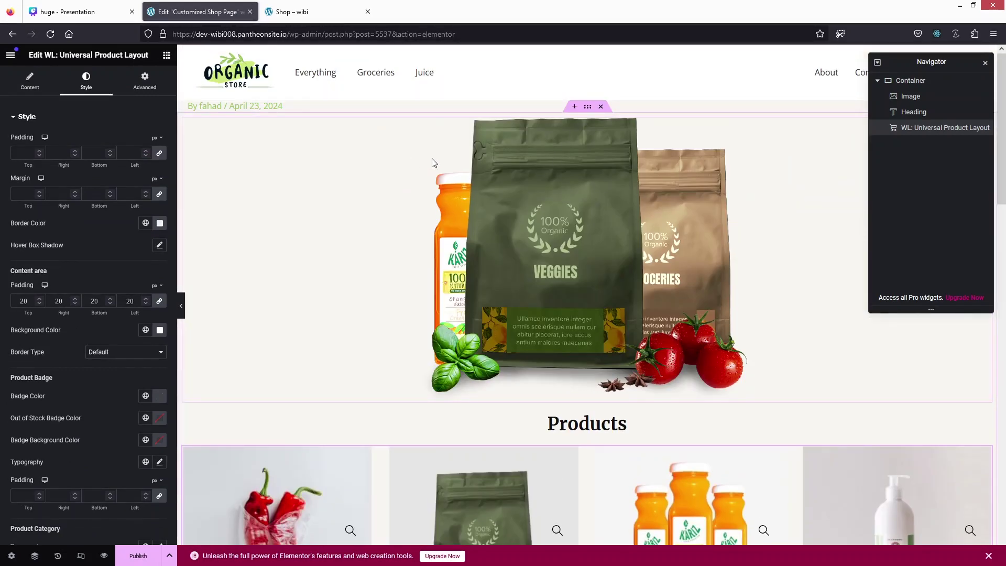
{"action": "scroll", "coordinate": [512, 225], "scroll_direction": "down", "scroll_amount": 3}
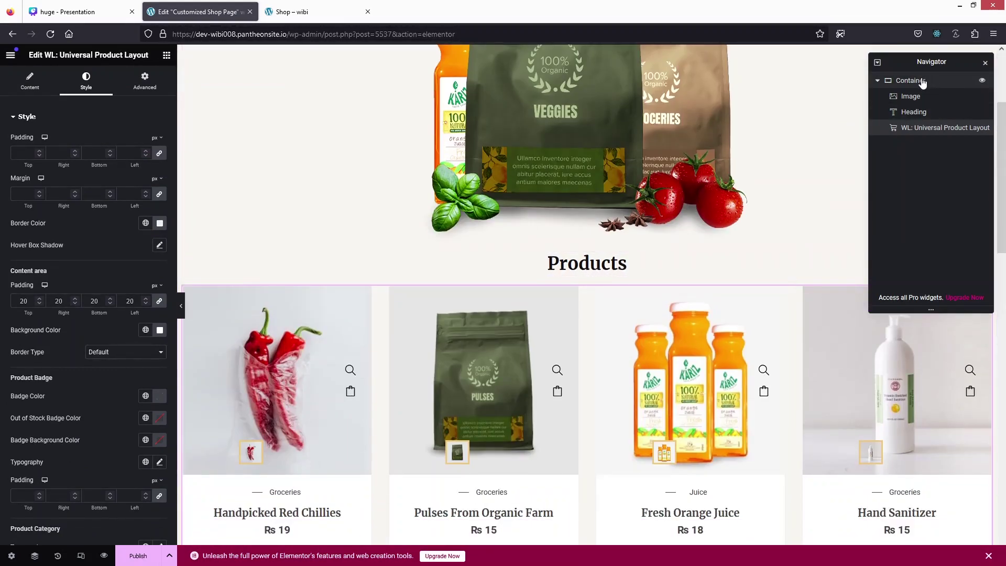
Set the main container's Content Width to Boxed.
{"action": "left_click", "coordinate": [920, 83]}
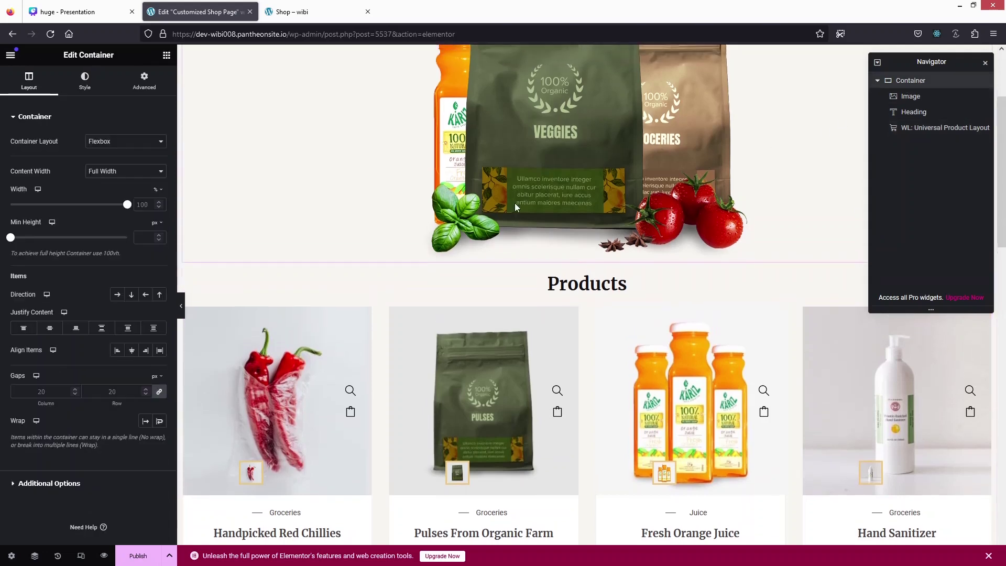
{"action": "left_click", "coordinate": [126, 171]}
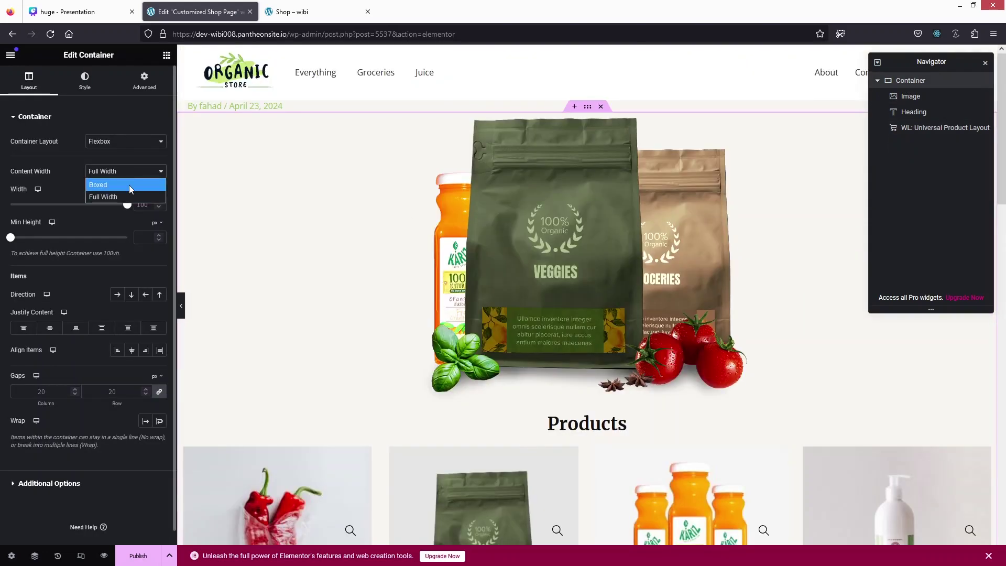
{"action": "left_click", "coordinate": [129, 184]}
{"action": "scroll", "coordinate": [472, 215], "scroll_direction": "down", "scroll_amount": 9}
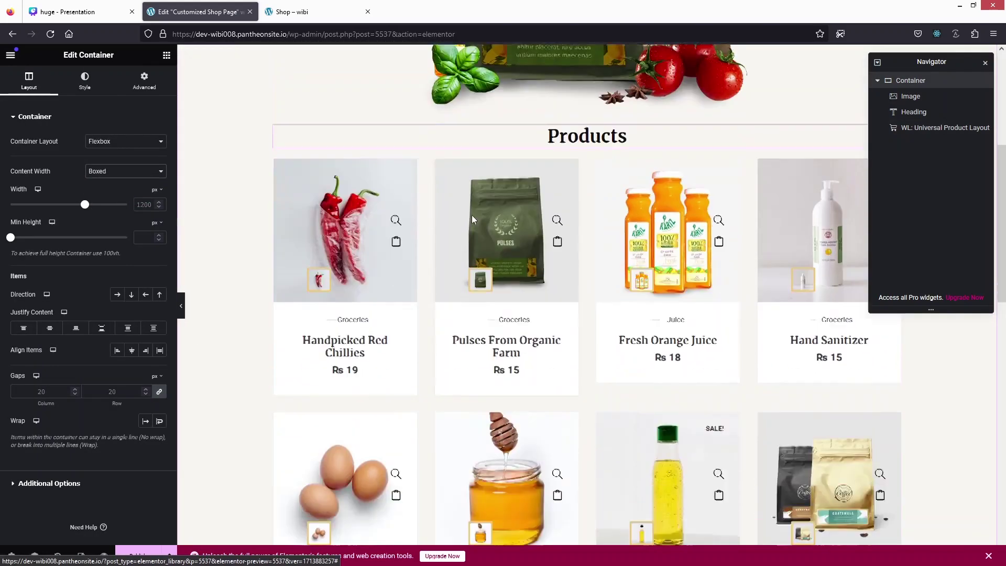
{"action": "scroll", "coordinate": [472, 215], "scroll_direction": "up", "scroll_amount": 5}
{"action": "scroll", "coordinate": [367, 198], "scroll_direction": "up", "scroll_amount": 2}
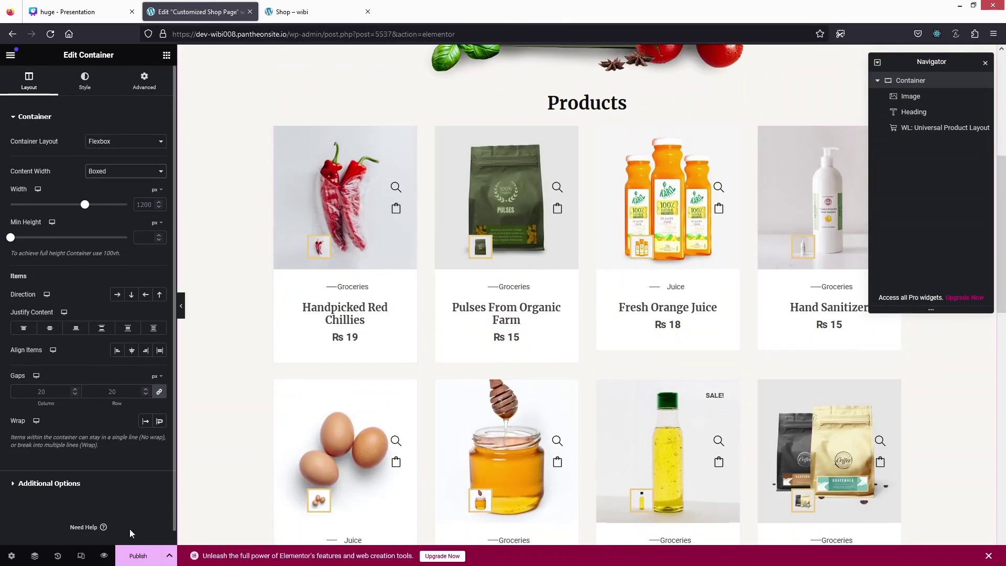
Update the template, check the live page, and return to the editor's widget list.
{"action": "left_click", "coordinate": [140, 557]}
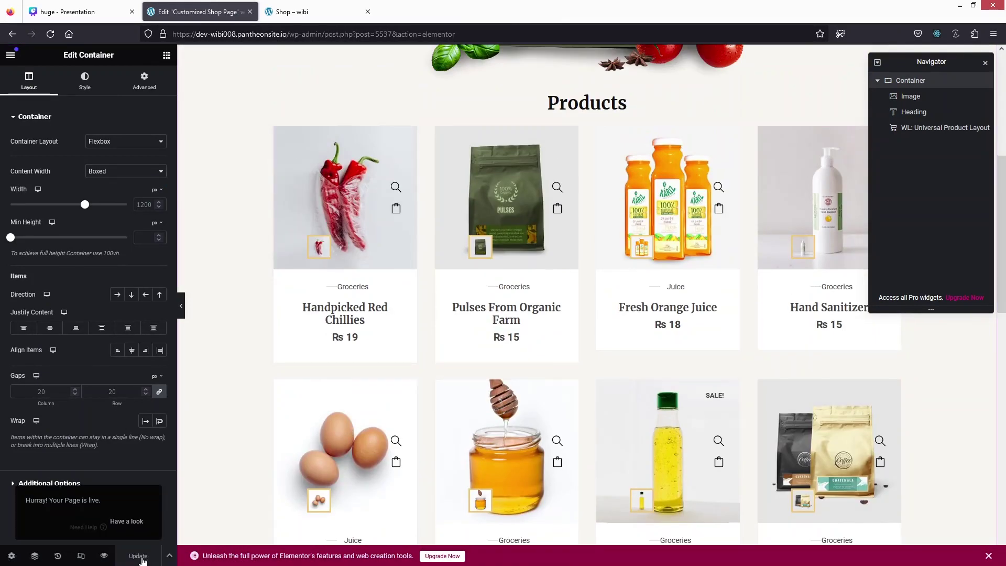
{"action": "left_click", "coordinate": [129, 527]}
{"action": "scroll", "coordinate": [215, 286], "scroll_direction": "down", "scroll_amount": 5}
{"action": "scroll", "coordinate": [180, 235], "scroll_direction": "up", "scroll_amount": 9}
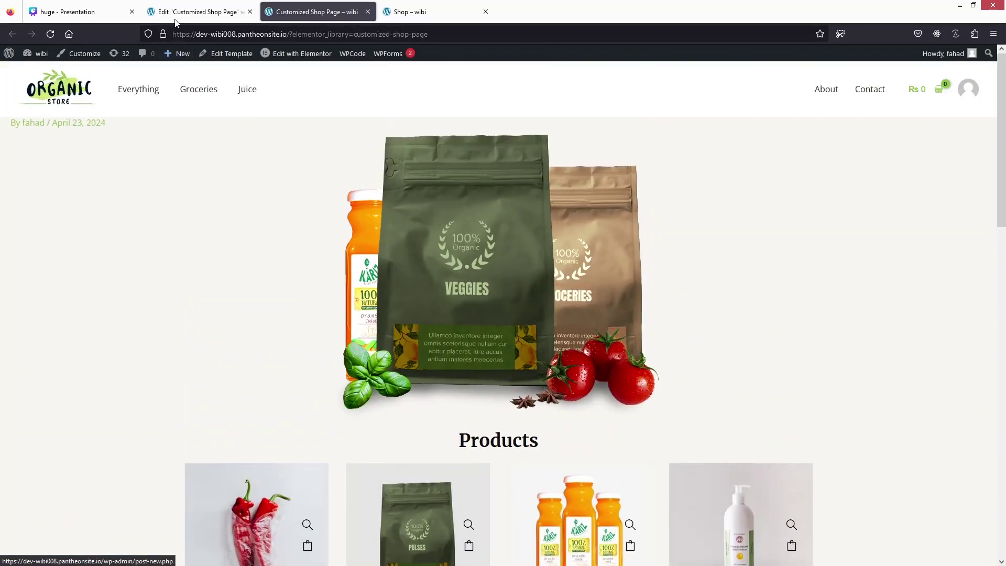
{"action": "left_click", "coordinate": [174, 12]}
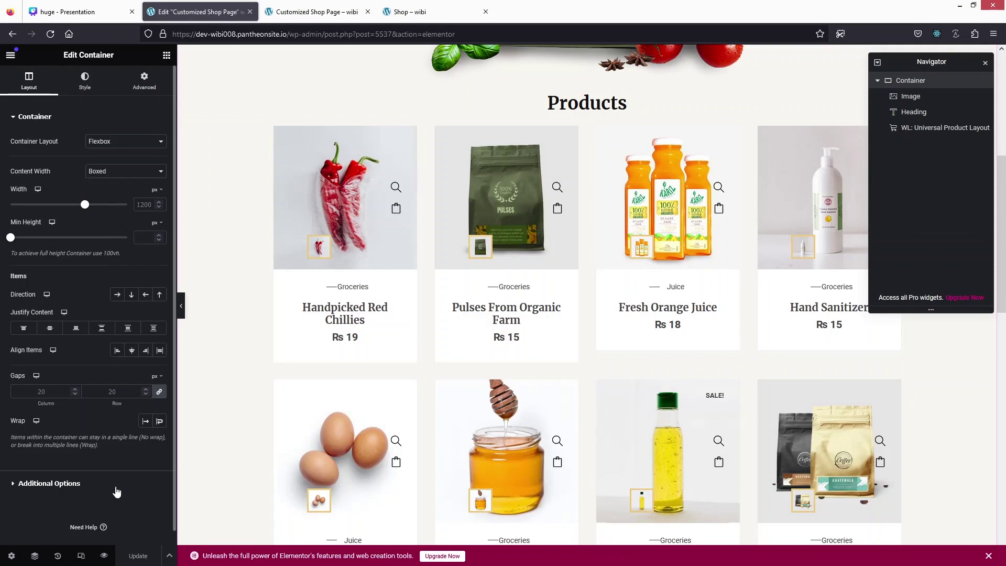
{"action": "left_click", "coordinate": [167, 54]}
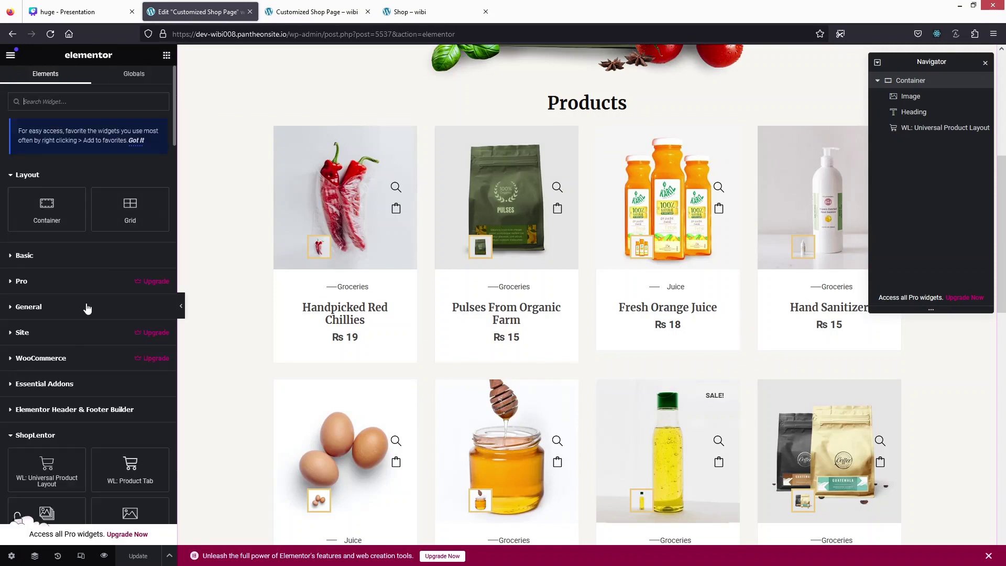
{"action": "scroll", "coordinate": [62, 344], "scroll_direction": "down", "scroll_amount": 4}
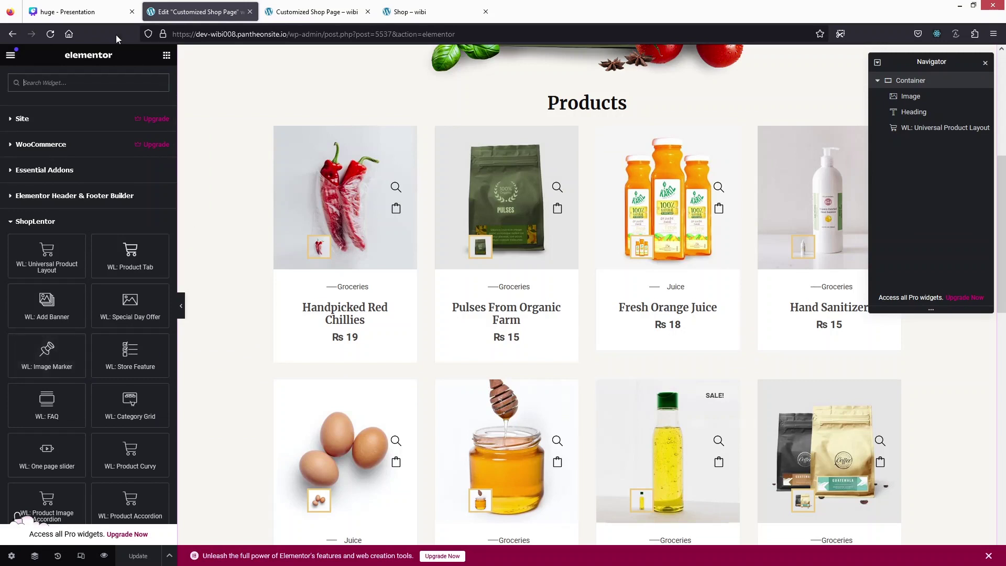
Exit the Elementor editor back to the WordPress admin's ShopLentor settings.
{"action": "left_click", "coordinate": [9, 57]}
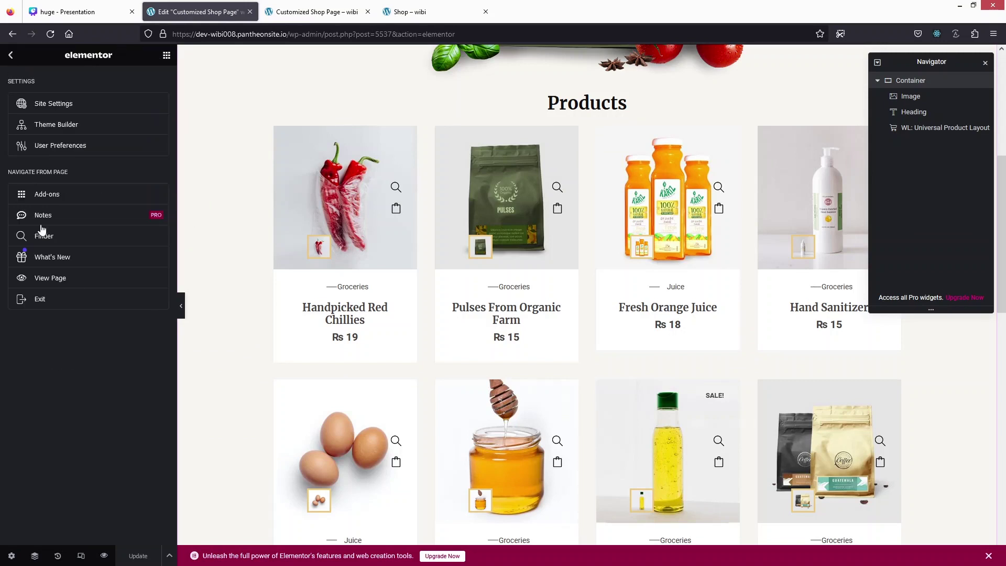
{"action": "left_click", "coordinate": [57, 304]}
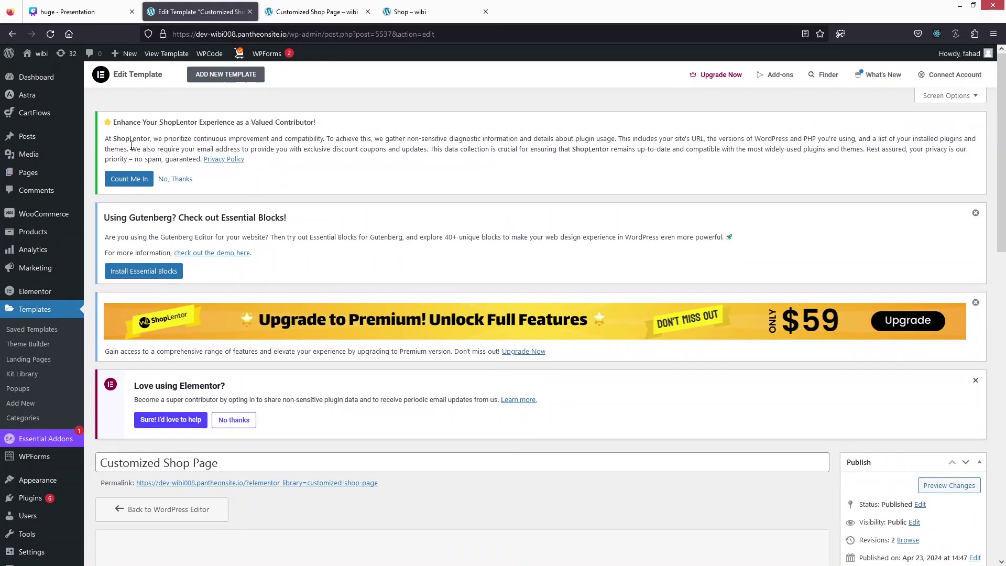
{"action": "scroll", "coordinate": [16, 395], "scroll_direction": "down", "scroll_amount": 5}
{"action": "scroll", "coordinate": [15, 396], "scroll_direction": "down", "scroll_amount": 1}
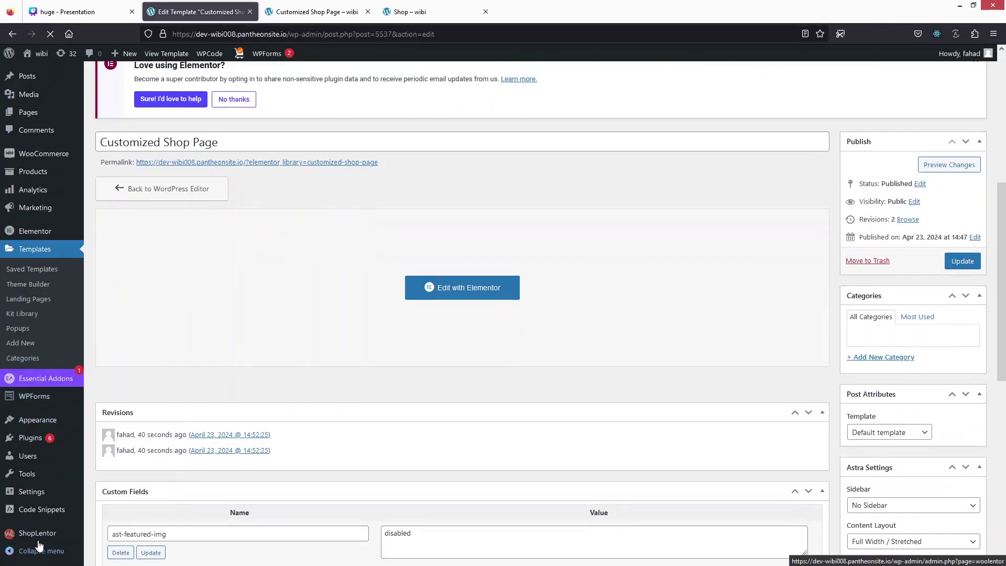
{"action": "mouse_move", "coordinate": [39, 534]}
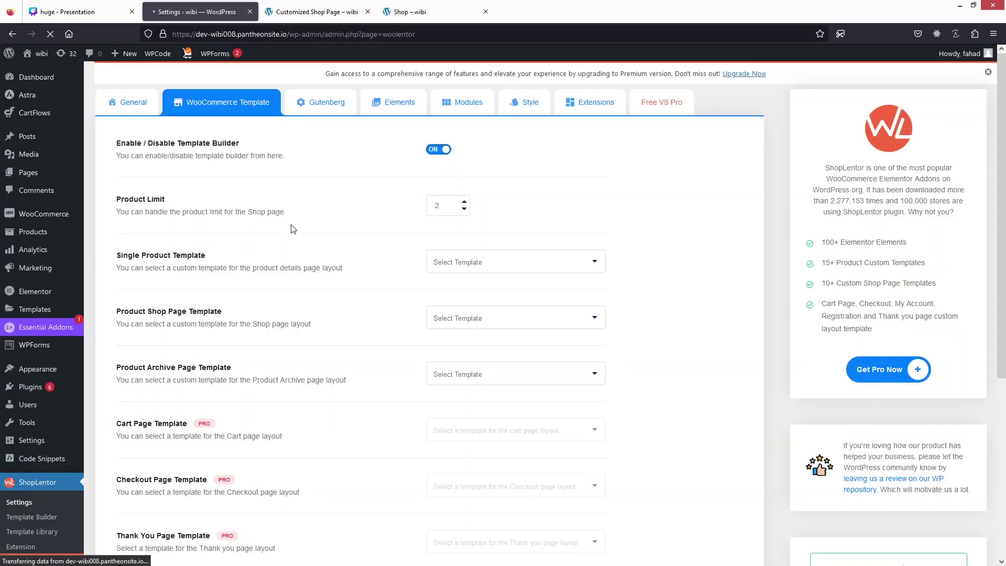
{"action": "scroll", "coordinate": [292, 231], "scroll_direction": "down", "scroll_amount": 2}
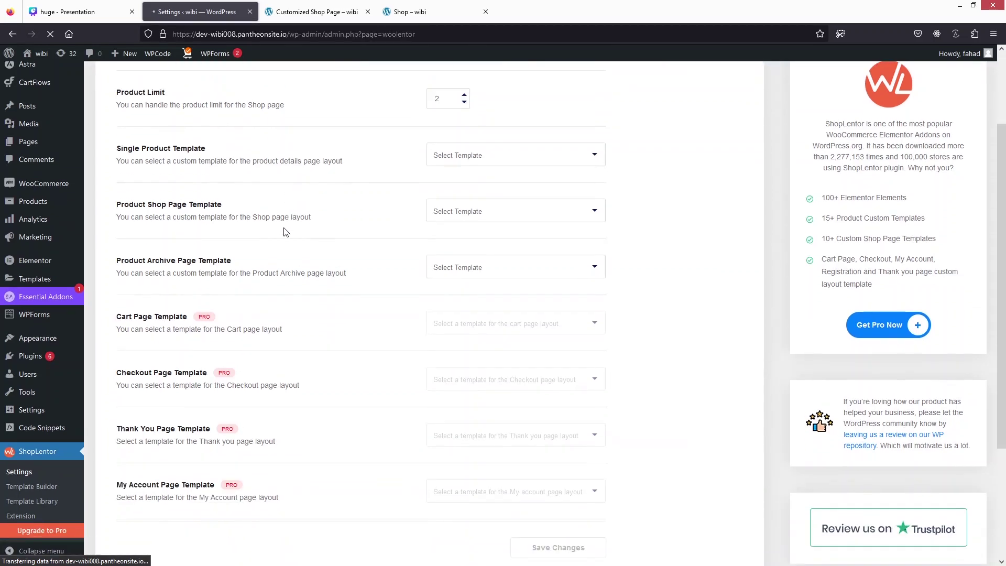
Set Product Shop Page Template to Customized Shop Page and save the settings.
{"action": "left_click", "coordinate": [585, 218]}
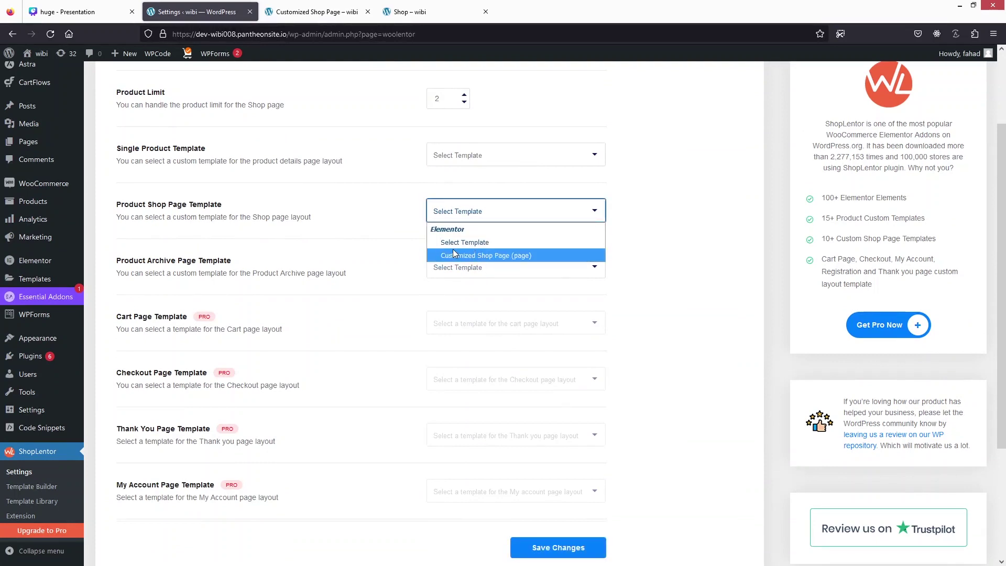
{"action": "left_click", "coordinate": [487, 255]}
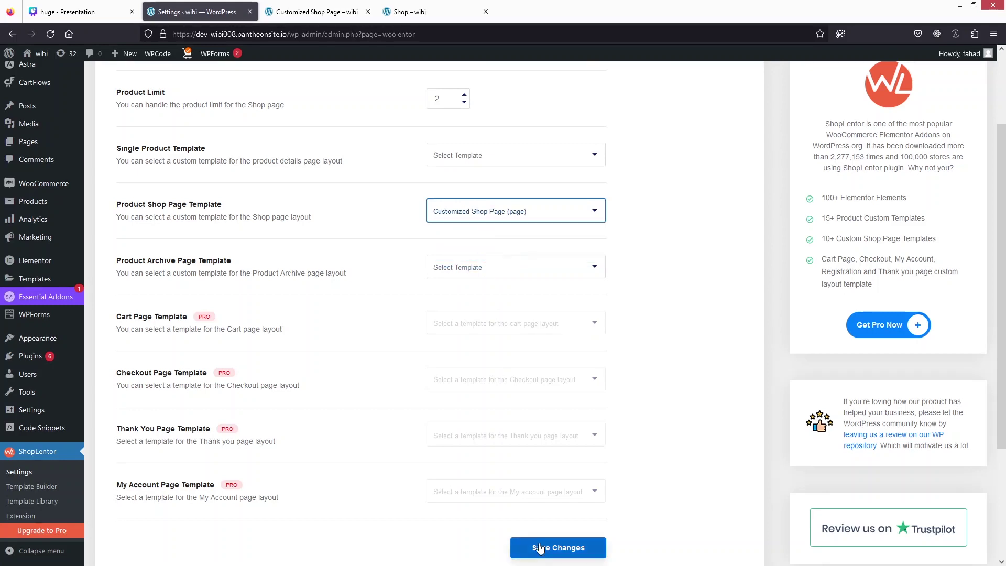
{"action": "left_click", "coordinate": [539, 547]}
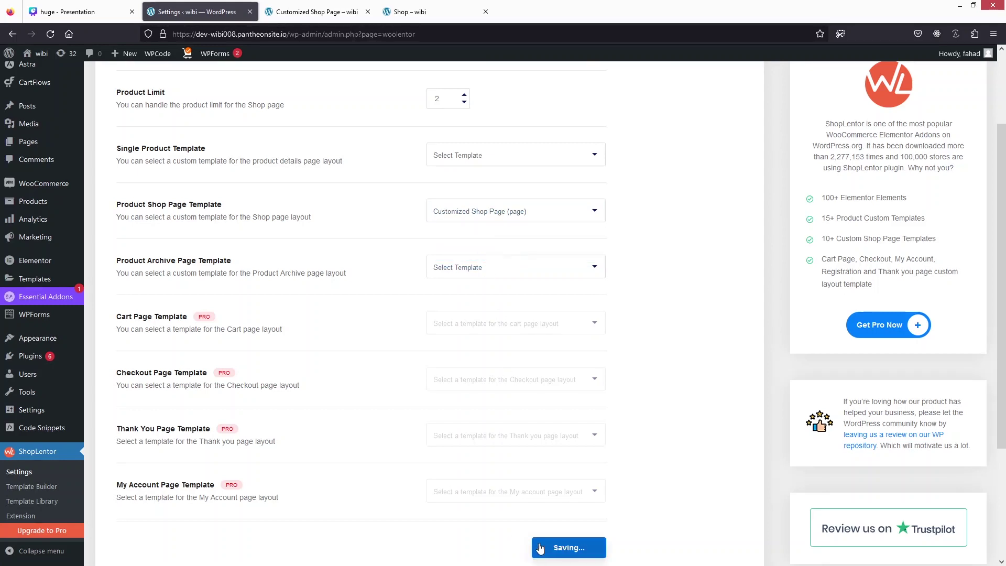
{"action": "left_click", "coordinate": [418, 11]}
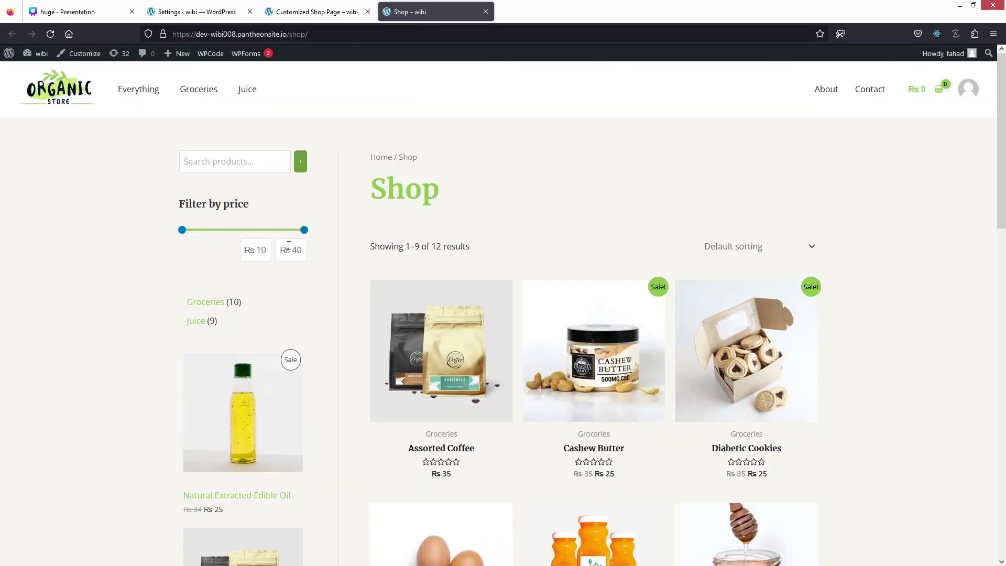
Reload the Shop page and review the hero image, Products heading and four-column grid.
{"action": "scroll", "coordinate": [290, 246], "scroll_direction": "down", "scroll_amount": 8}
{"action": "scroll", "coordinate": [290, 246], "scroll_direction": "up", "scroll_amount": 8}
{"action": "left_click", "coordinate": [51, 34]}
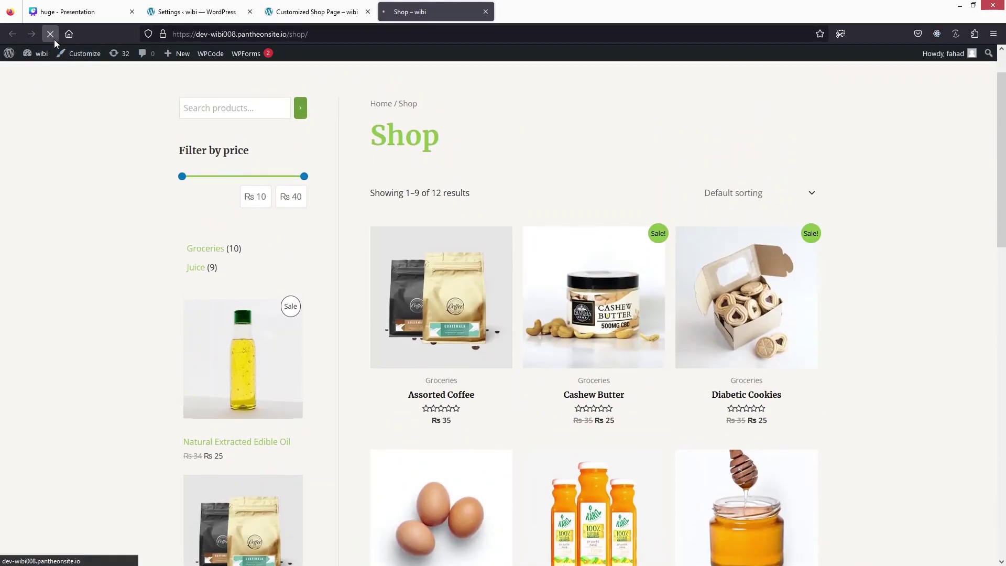
{"action": "scroll", "coordinate": [169, 220], "scroll_direction": "down", "scroll_amount": 5}
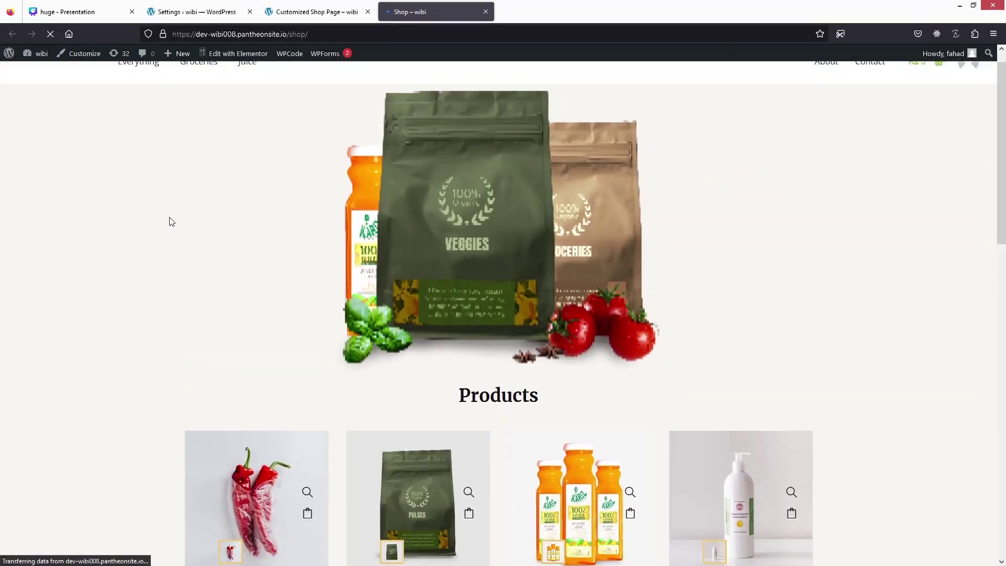
{"action": "scroll", "coordinate": [169, 220], "scroll_direction": "down", "scroll_amount": 8}
{"action": "scroll", "coordinate": [169, 220], "scroll_direction": "up", "scroll_amount": 7}
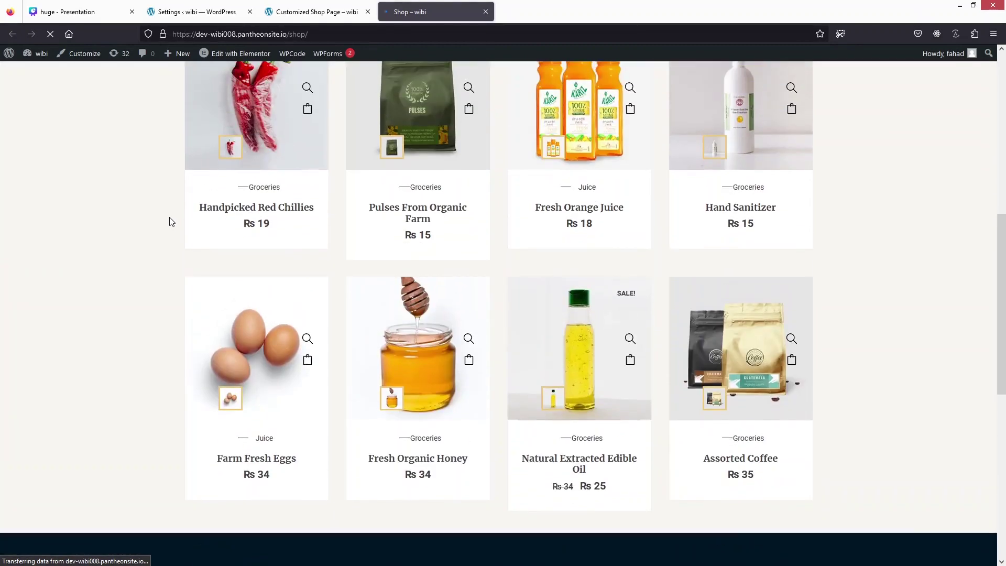
{"action": "scroll", "coordinate": [209, 209], "scroll_direction": "up", "scroll_amount": 2}
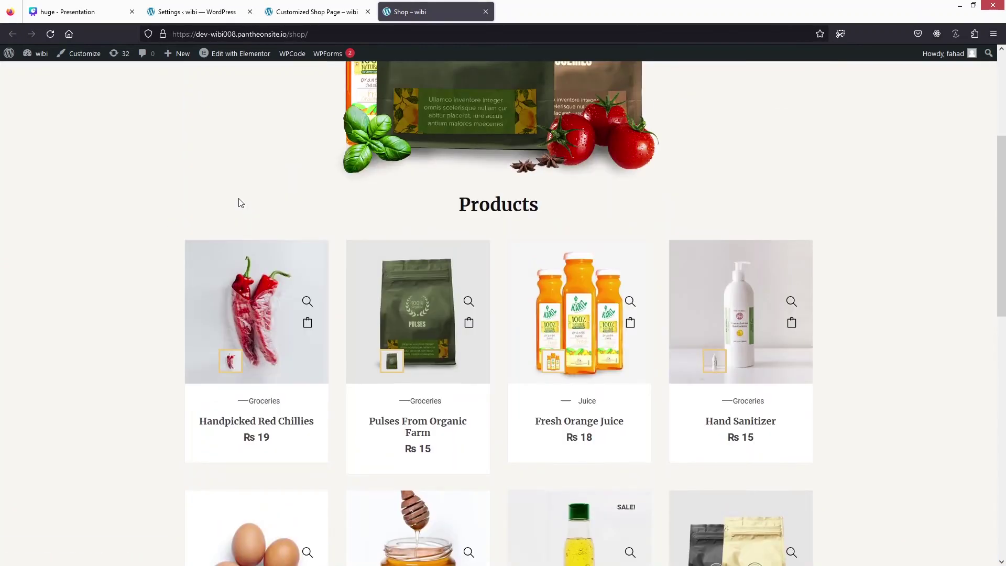
{"action": "scroll", "coordinate": [202, 231], "scroll_direction": "down", "scroll_amount": 8}
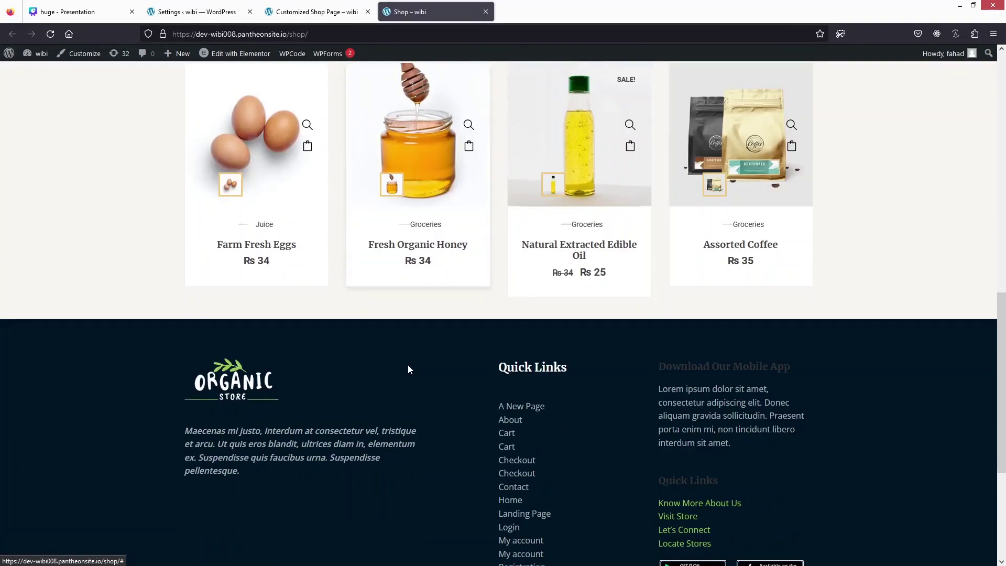
{"action": "scroll", "coordinate": [409, 370], "scroll_direction": "up", "scroll_amount": 6}
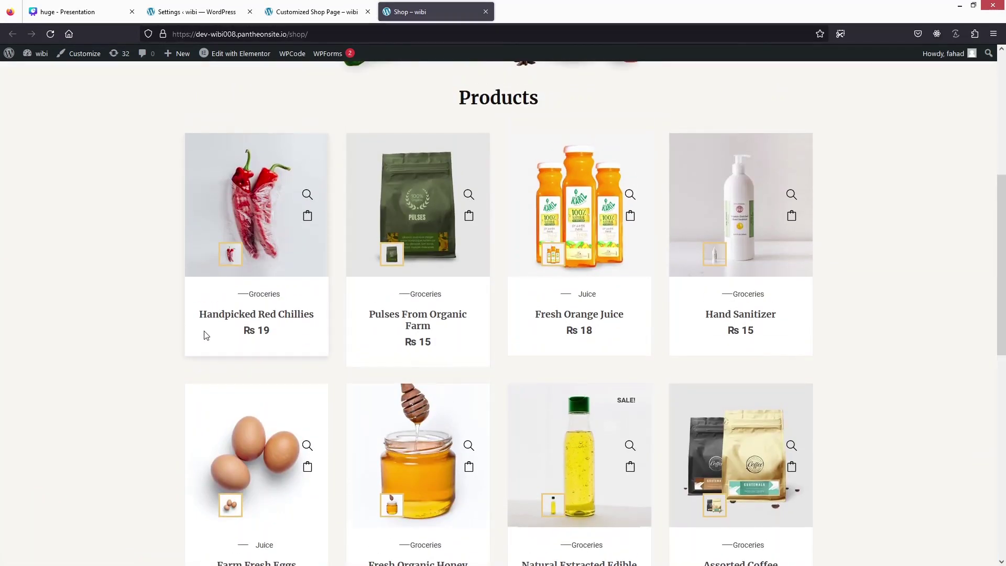
{"action": "scroll", "coordinate": [173, 317], "scroll_direction": "up", "scroll_amount": 5}
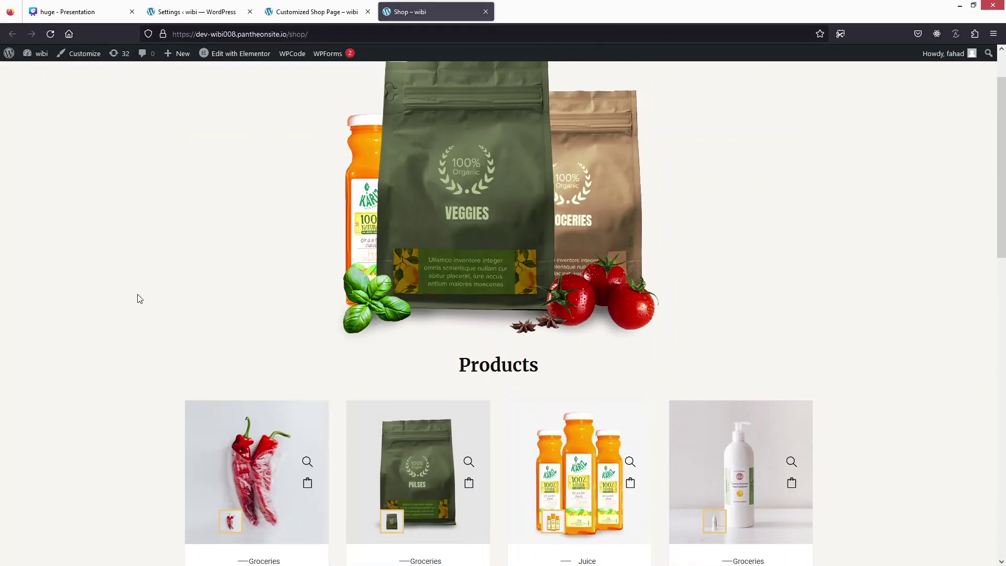
{"action": "scroll", "coordinate": [150, 293], "scroll_direction": "down", "scroll_amount": 3}
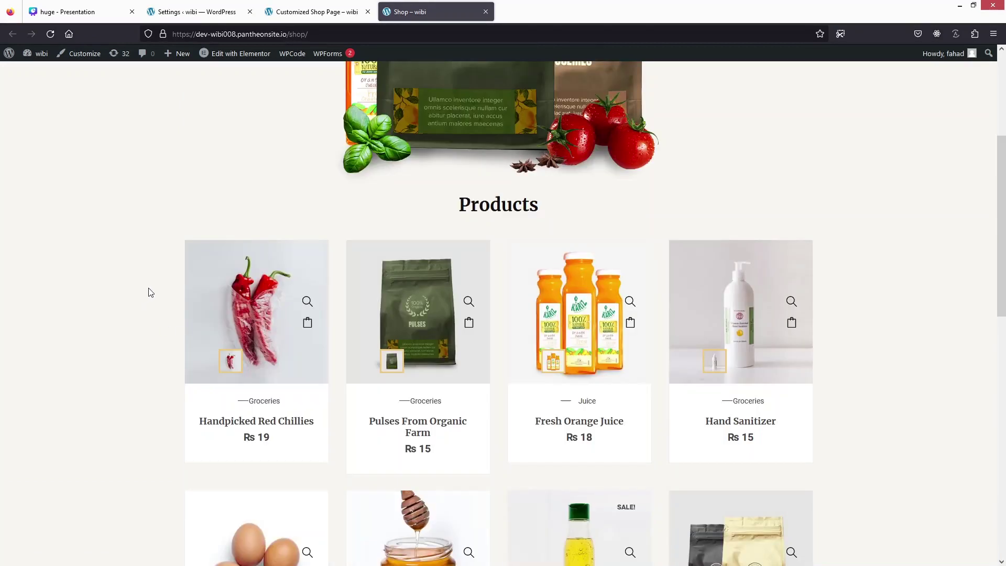